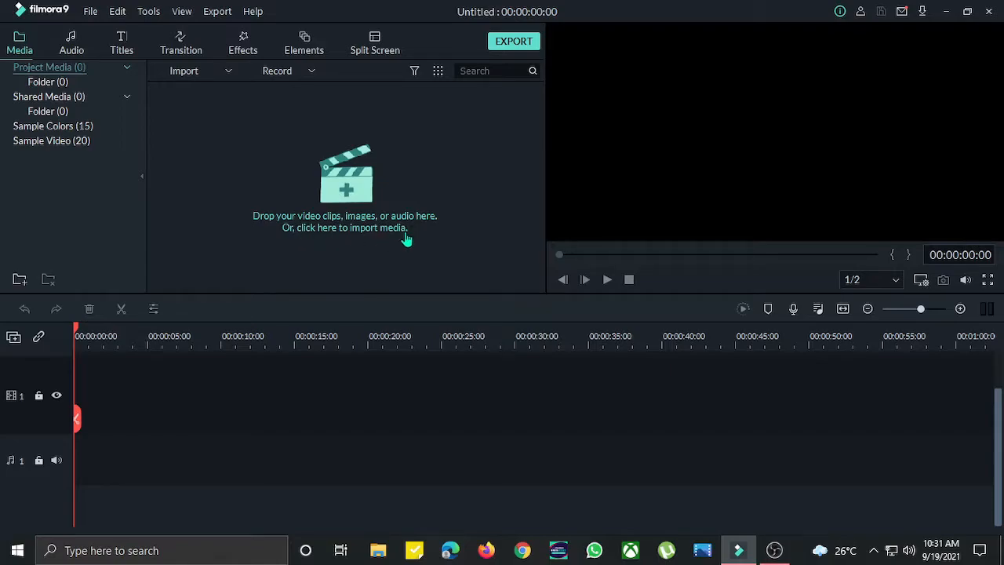
- Import the pexels-jeswin-thomas and pexels-keenan-constance photos into the media library
click(357, 194)
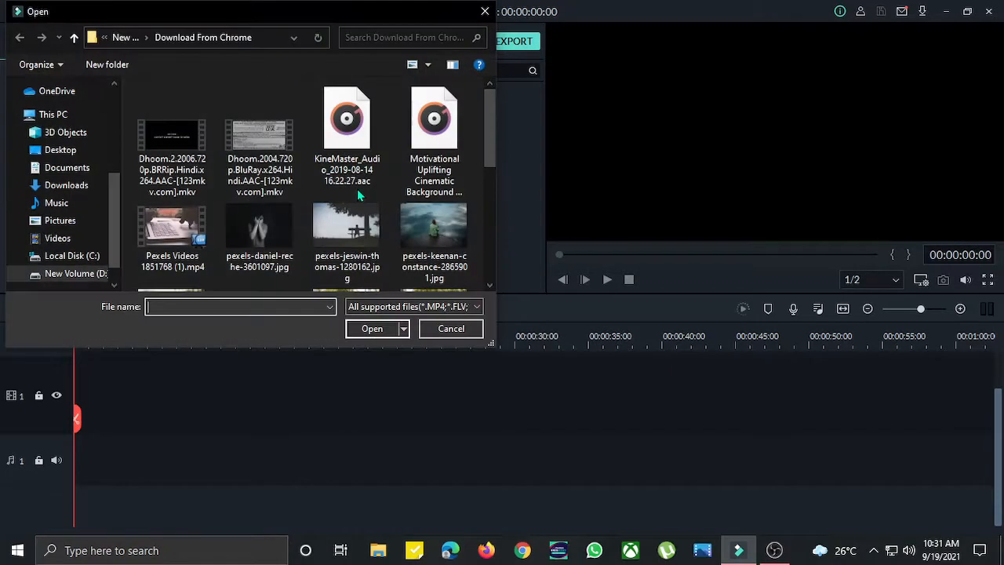
scroll(210, 207, down, 5)
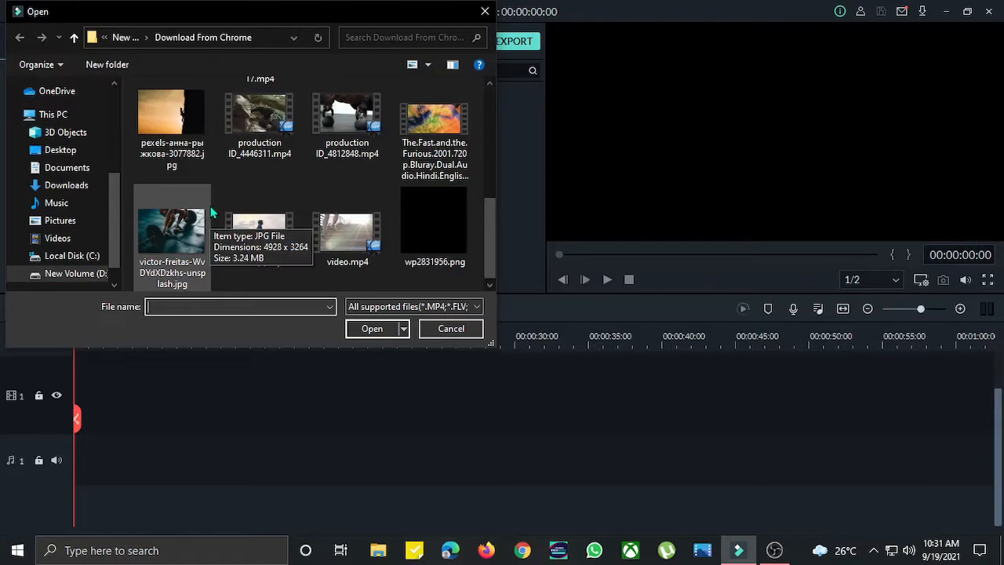
scroll(210, 205, up, 8)
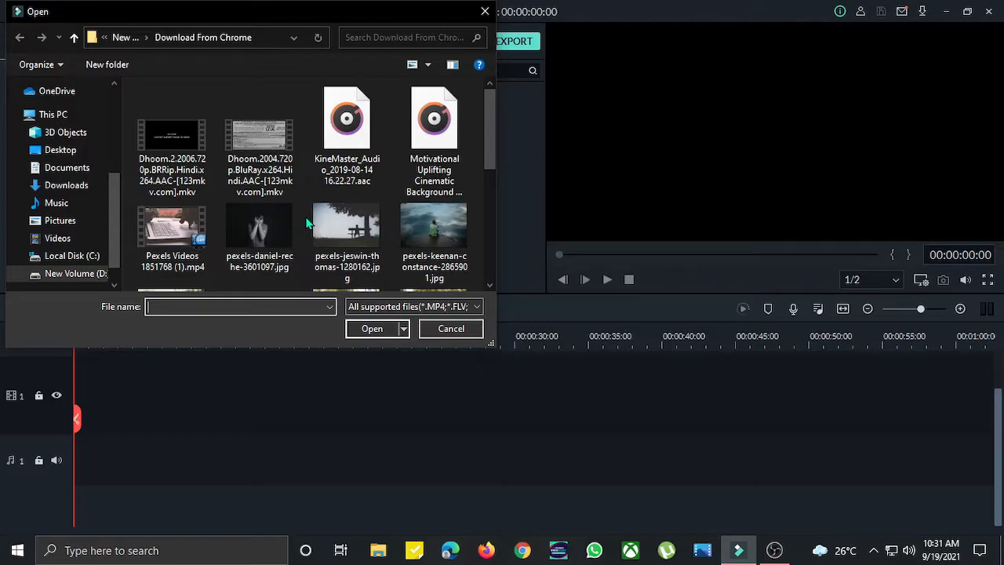
click(432, 223)
ctrl+click(357, 229)
click(372, 328)
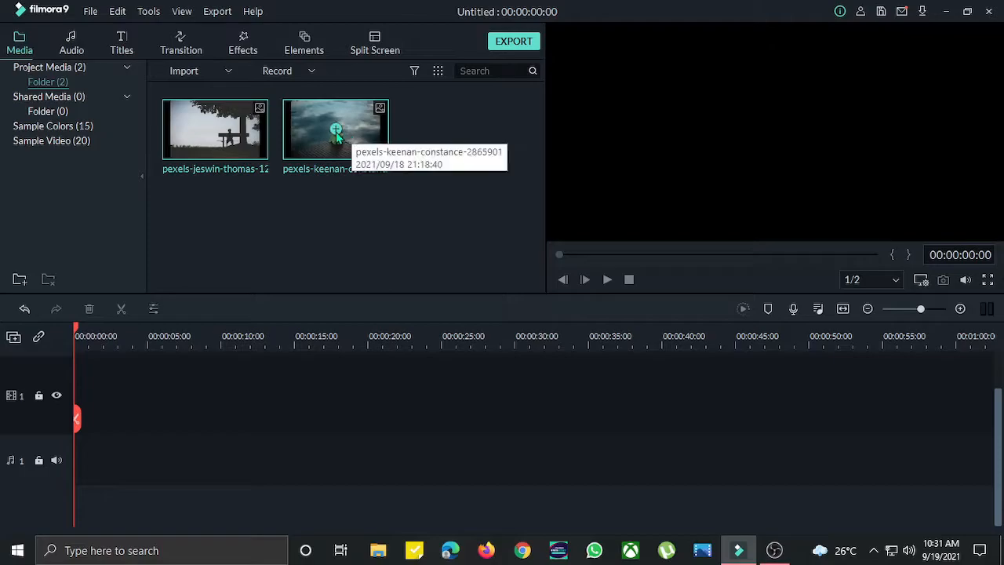
- Add the keenan-constance photo and then the jeswin-thomas photo to the video track
click(335, 130)
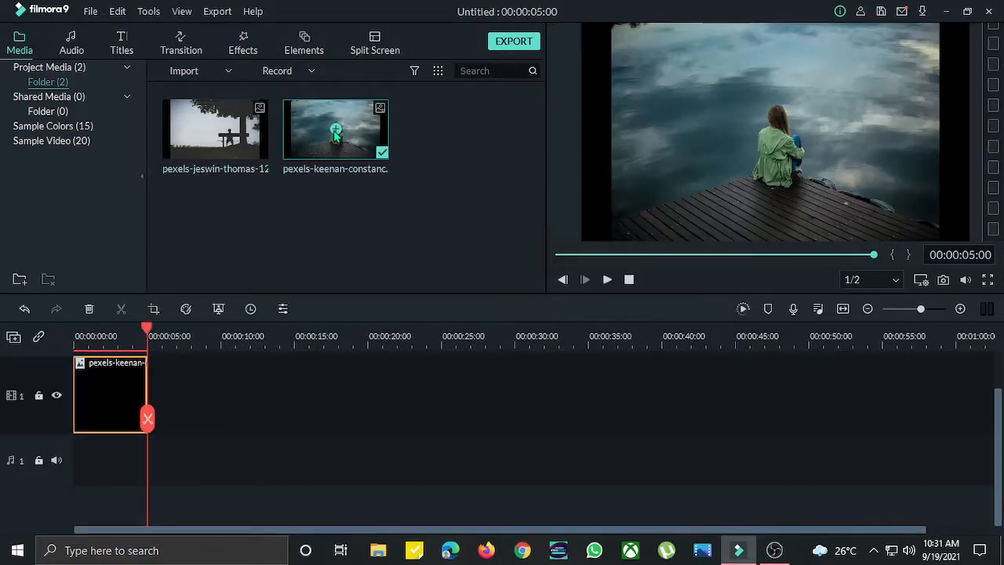
click(215, 129)
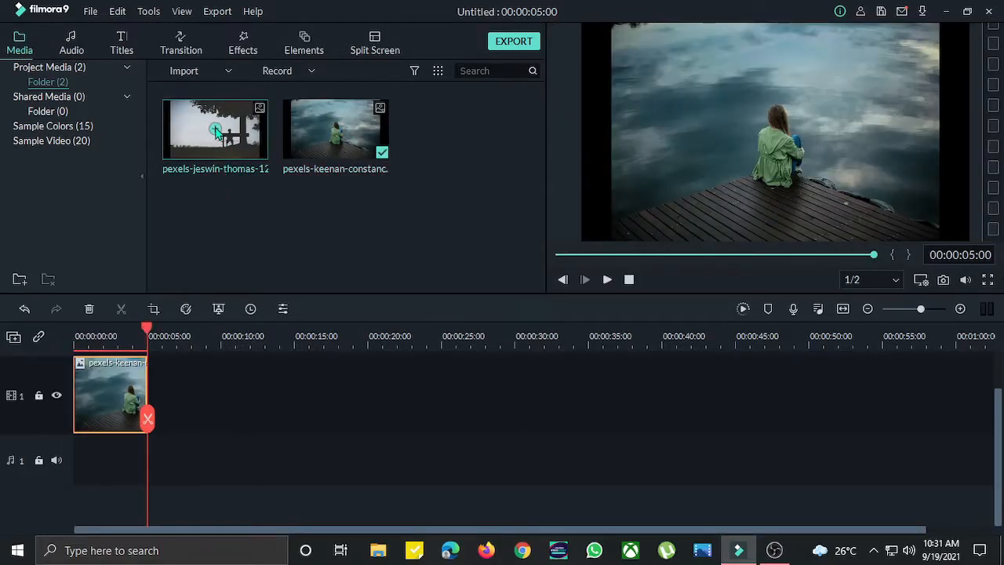
click(261, 404)
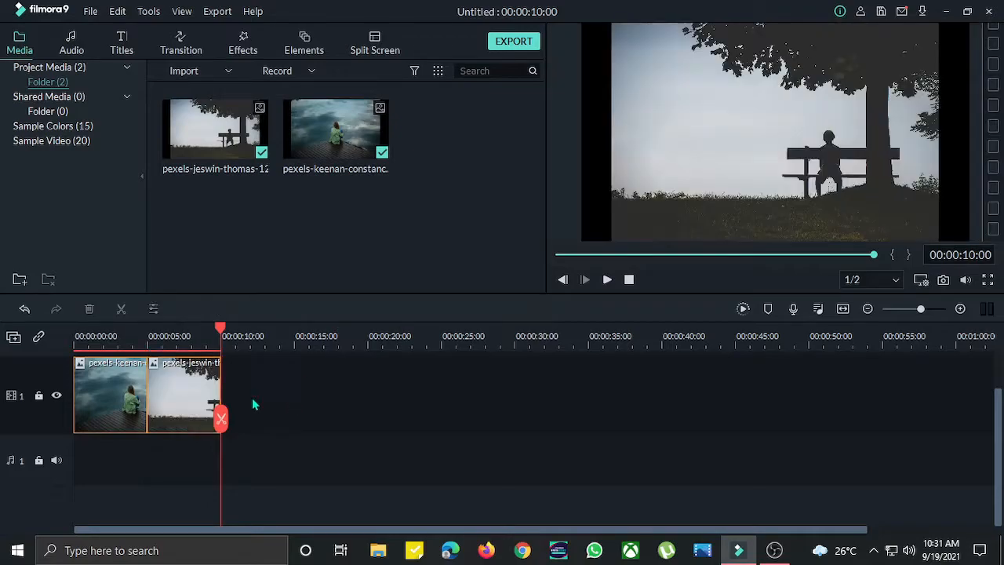
- Lengthen the keenan-constance clip to end at about 33 seconds on the timeline
mouse_move(223, 337)
mouse_down()
mouse_move(75, 338)
mouse_move(220, 337)
mouse_move(32, 354)
mouse_move(298, 356)
mouse_move(273, 337)
mouse_move(224, 339)
mouse_up()
drag(838, 261, 538, 265)
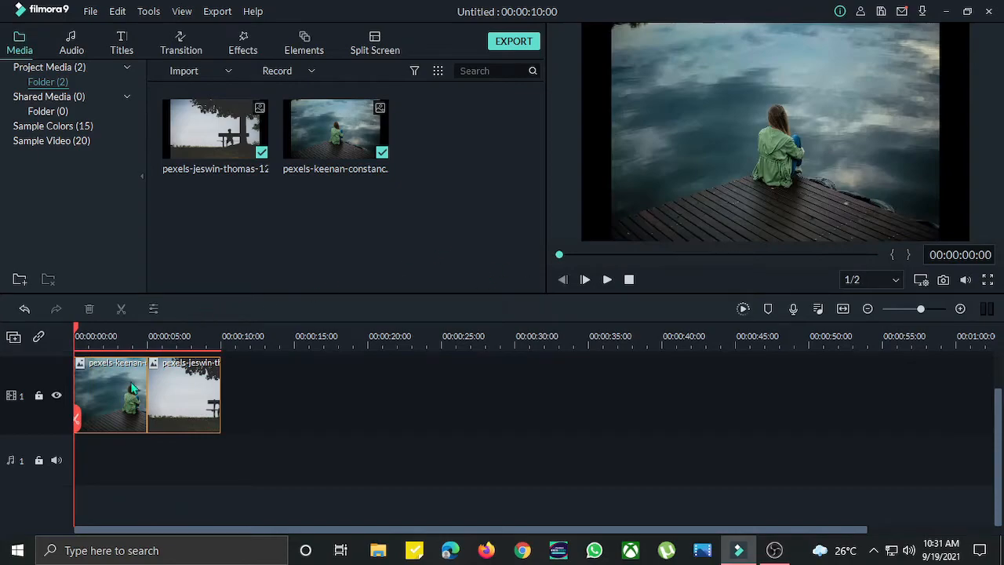
click(145, 381)
drag(147, 387, 567, 396)
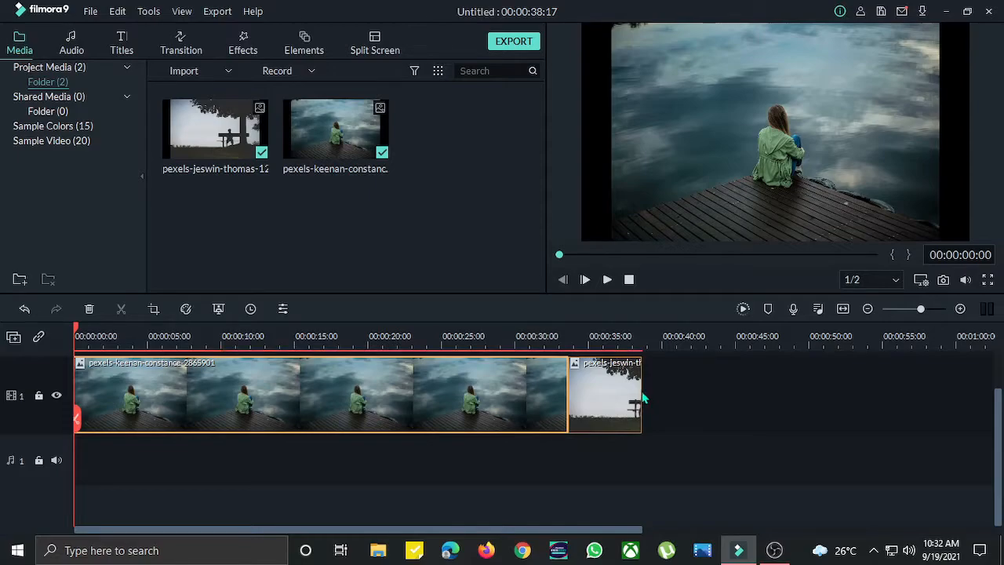
- Lengthen the jeswin-thomas clip so the sequence ends at about 57 seconds
click(637, 389)
drag(637, 389, 844, 397)
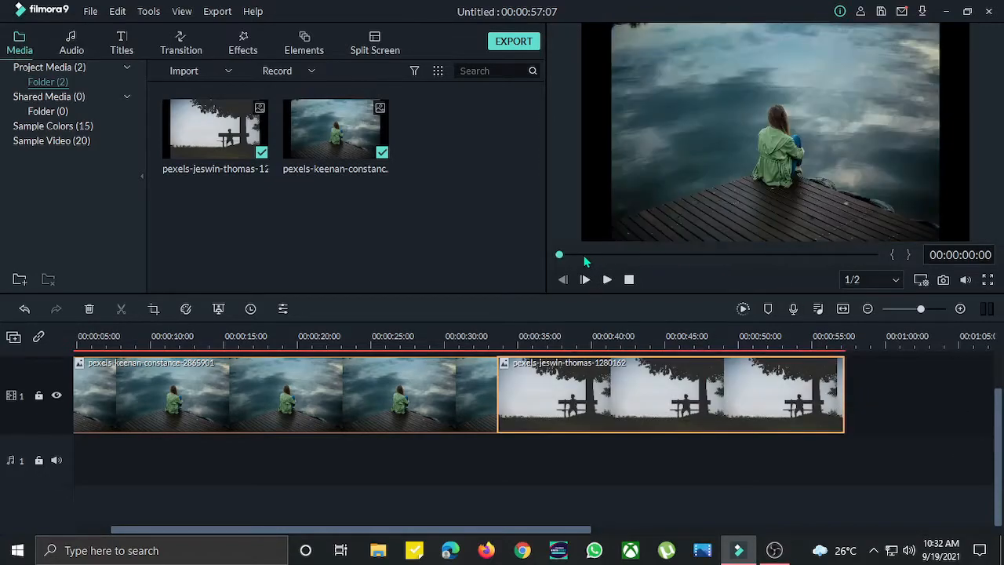
- Scale and reposition the keenan-constance photo in the preview so it fills the whole frame
click(195, 390)
click(646, 104)
mouse_move(675, 110)
mouse_down()
mouse_move(662, 110)
mouse_move(678, 111)
mouse_up()
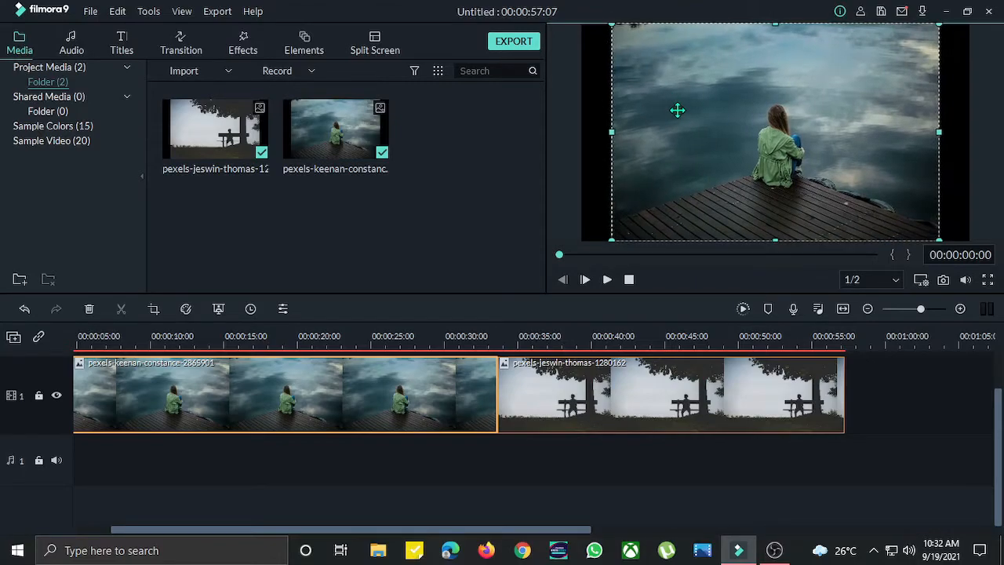
click(589, 92)
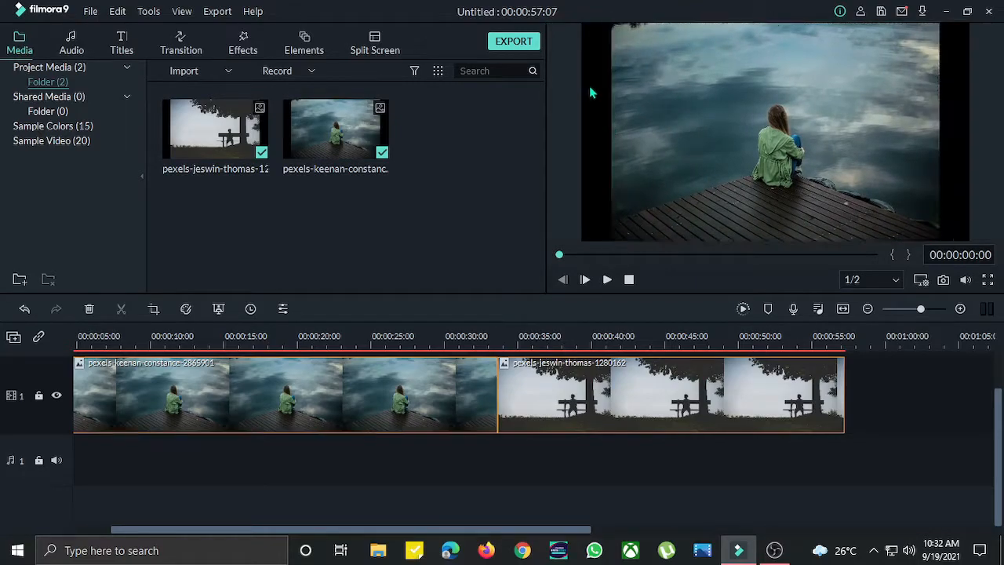
click(709, 104)
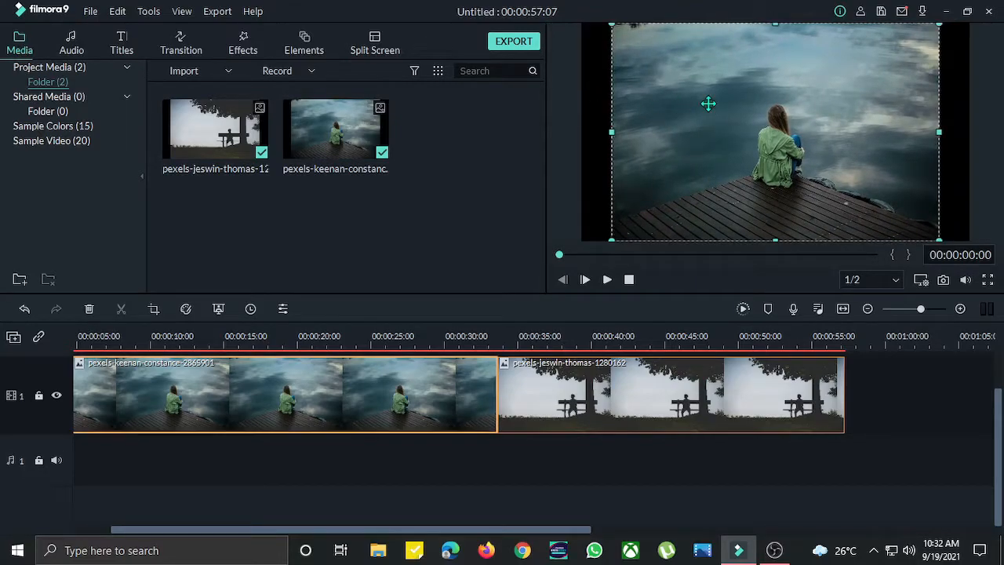
drag(613, 237, 581, 251)
drag(875, 172, 867, 141)
drag(934, 230, 974, 245)
mouse_move(893, 182)
mouse_down()
mouse_move(889, 195)
mouse_move(905, 186)
mouse_move(897, 186)
mouse_up()
click(638, 390)
click(720, 213)
click(680, 419)
click(882, 402)
click(760, 405)
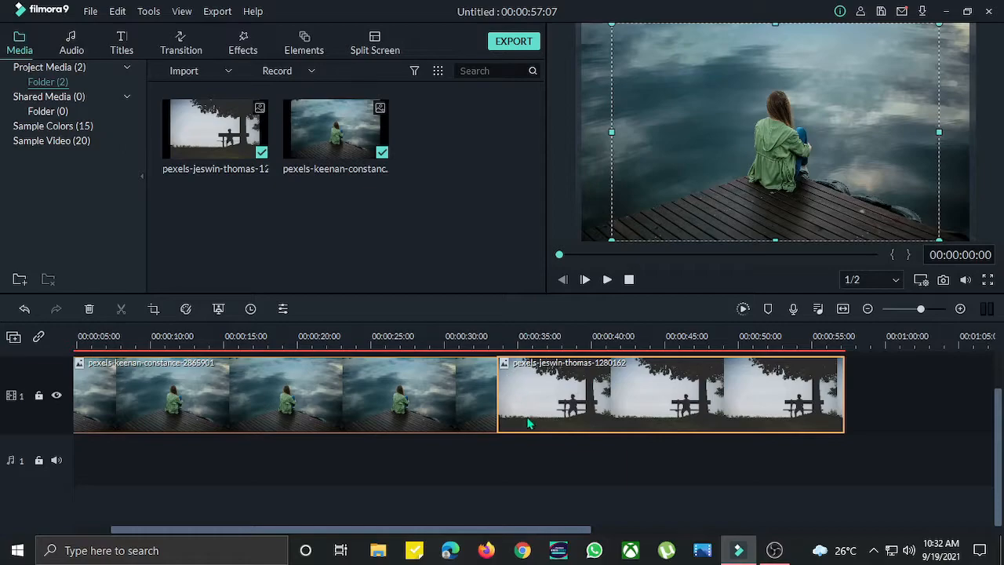
click(463, 466)
- Scale and reposition the jeswin-thomas photo in the preview so it fills the whole frame
drag(566, 261, 683, 261)
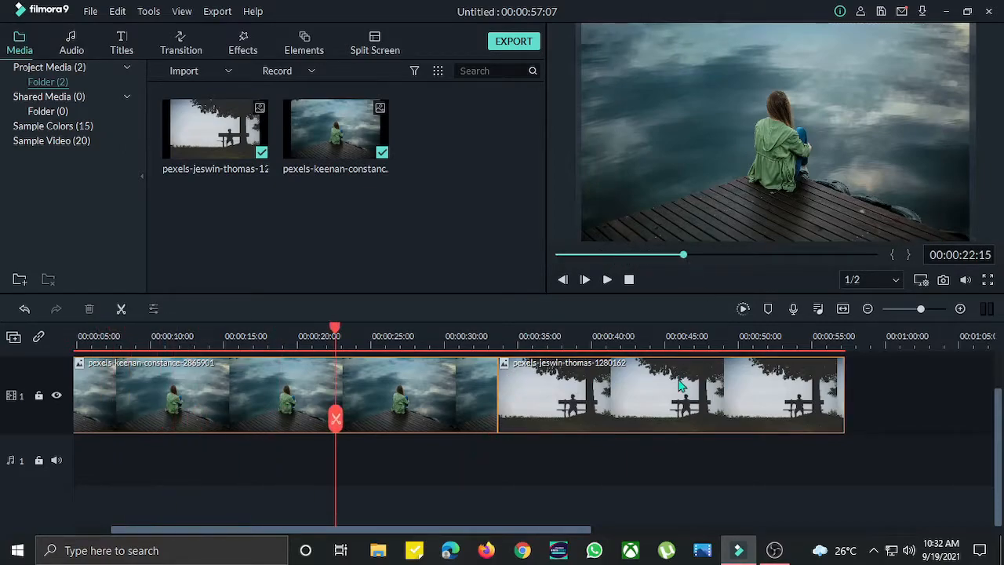
drag(336, 334, 595, 333)
click(604, 396)
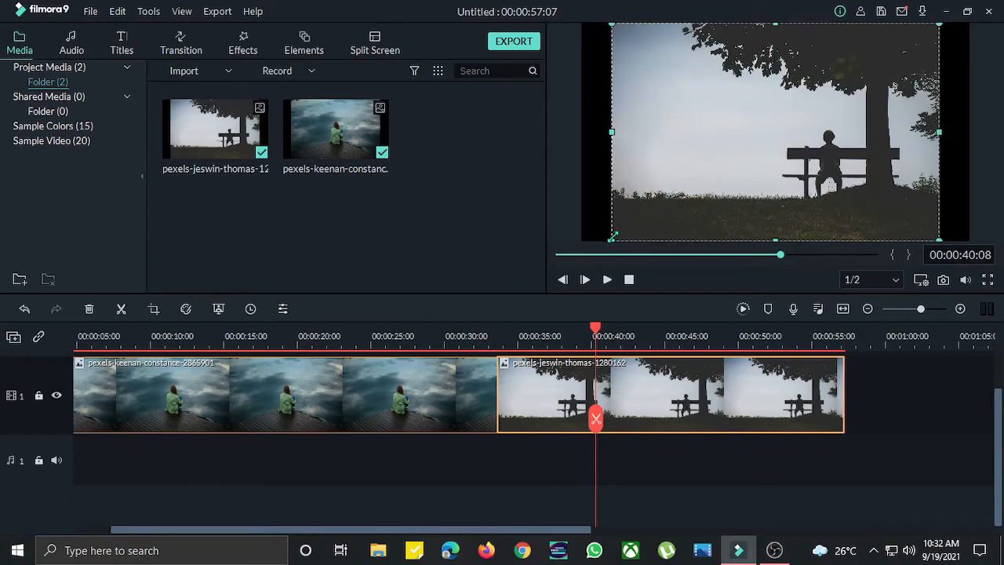
drag(611, 239, 565, 261)
drag(800, 148, 811, 130)
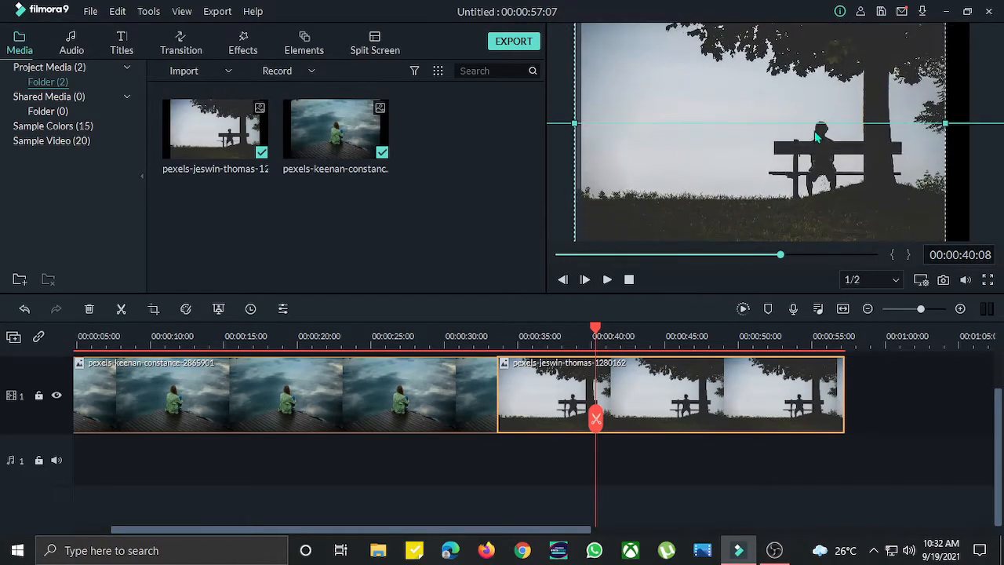
drag(872, 174, 872, 146)
drag(945, 212, 976, 238)
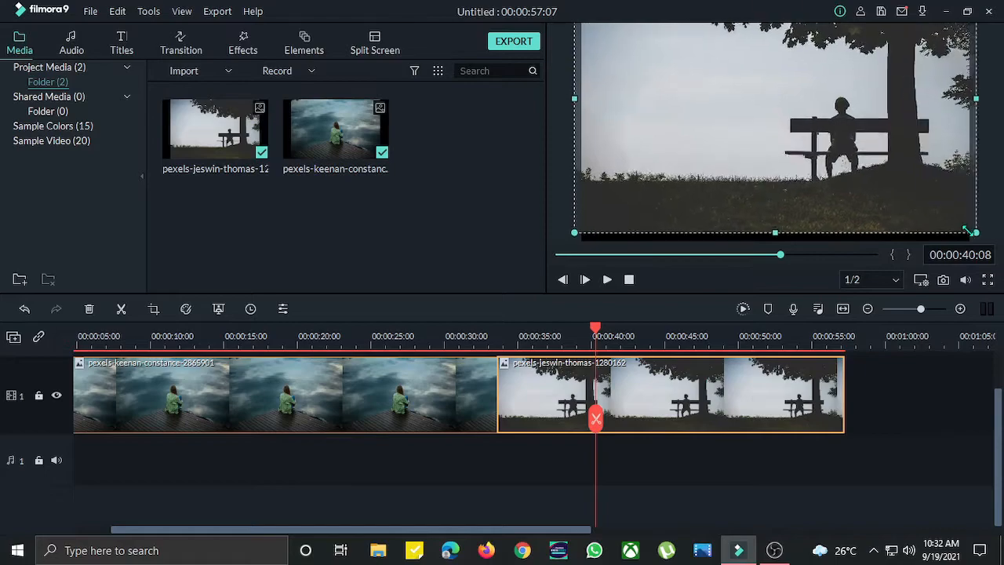
drag(916, 189, 917, 212)
click(923, 406)
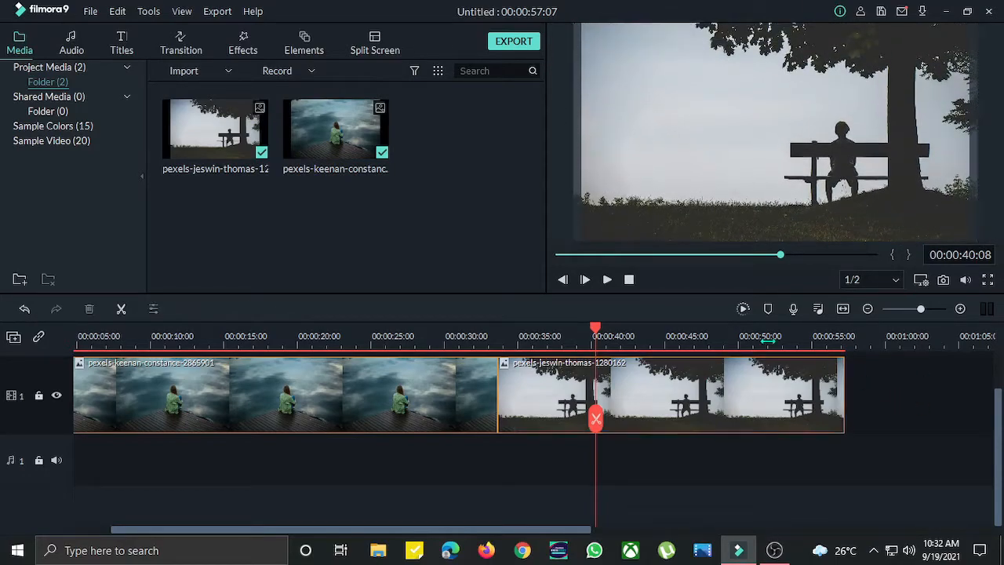
- Import the wp2831956.png starry image into the media library
drag(582, 254, 488, 256)
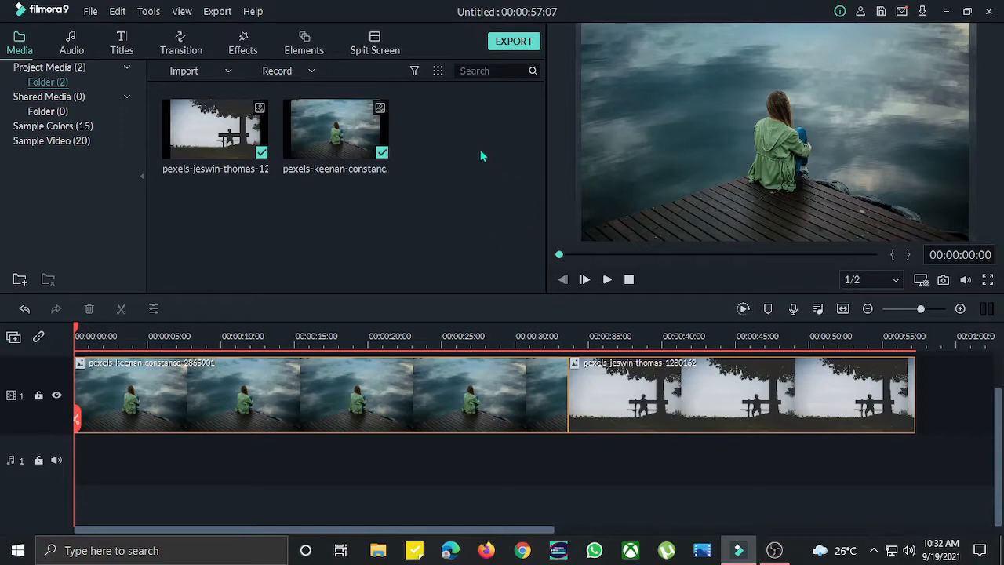
right_click(457, 146)
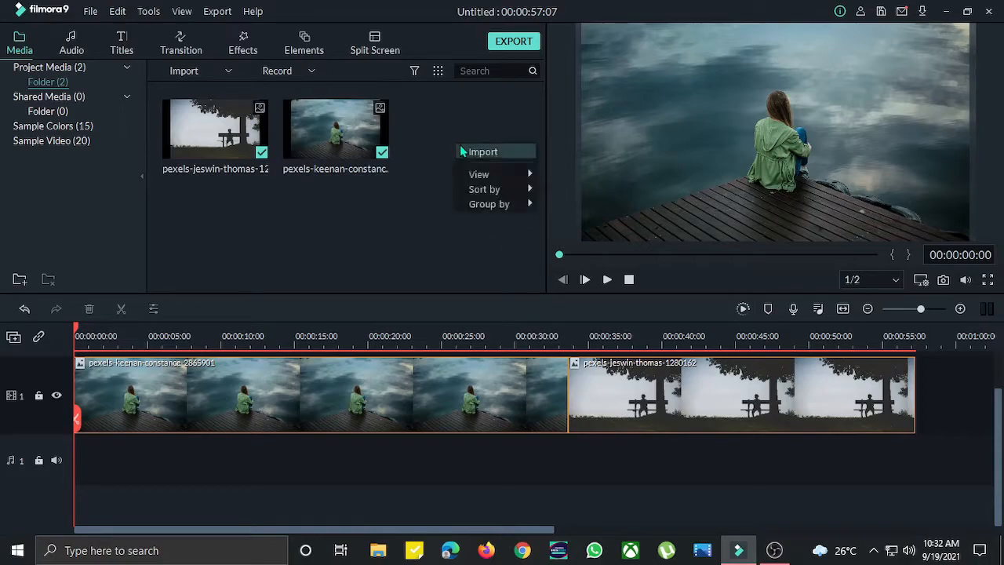
right_click(445, 122)
click(468, 131)
scroll(259, 157, down, 5)
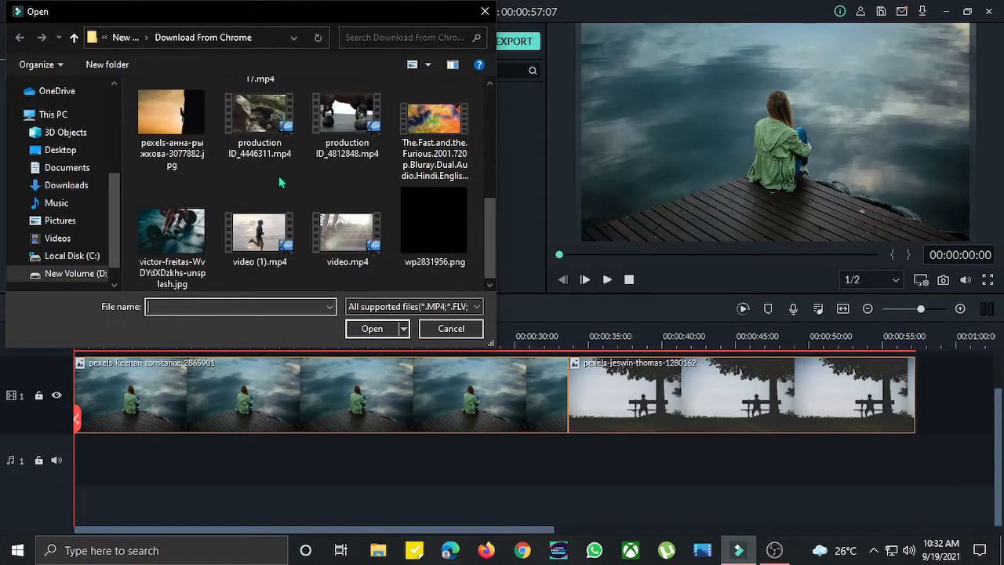
click(421, 235)
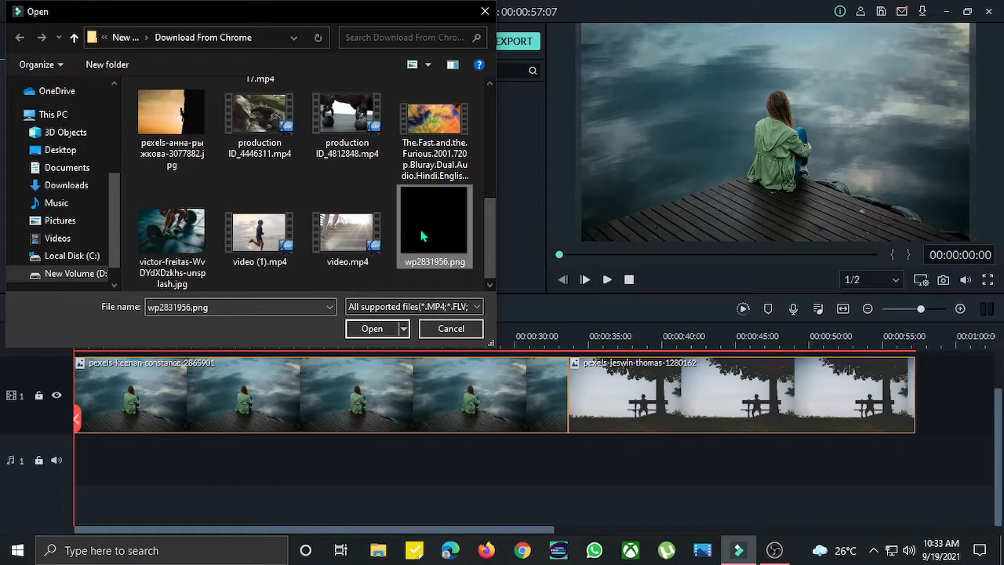
click(374, 329)
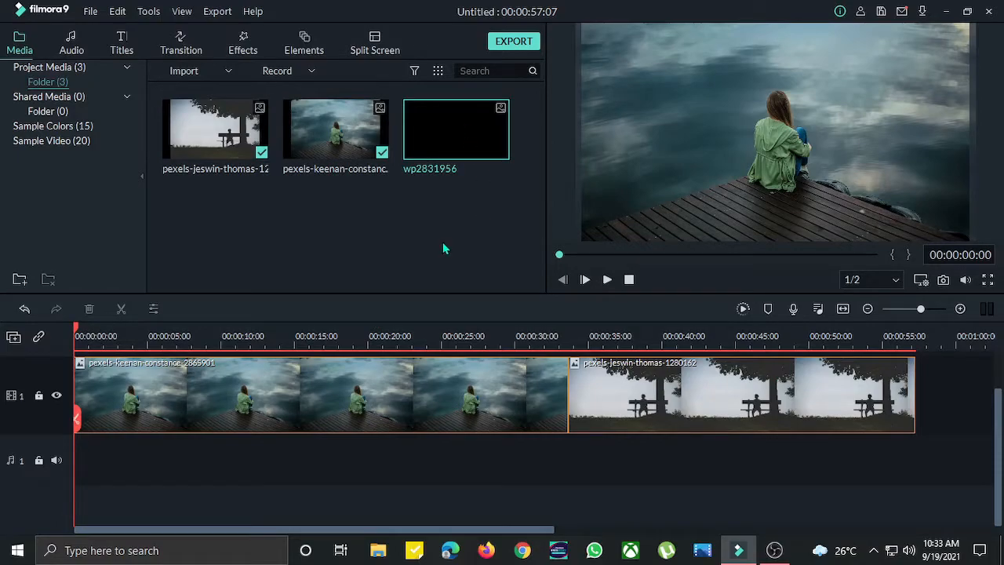
- Place wp2831956 on a second video track at the timeline start and stretch it to fill the frame
drag(459, 130, 77, 383)
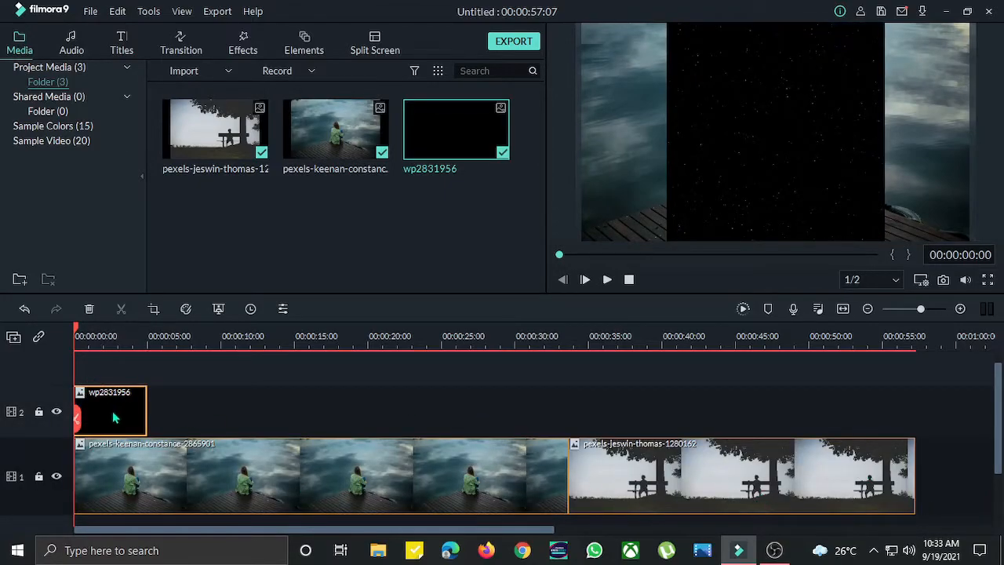
scroll(94, 440, down, 3)
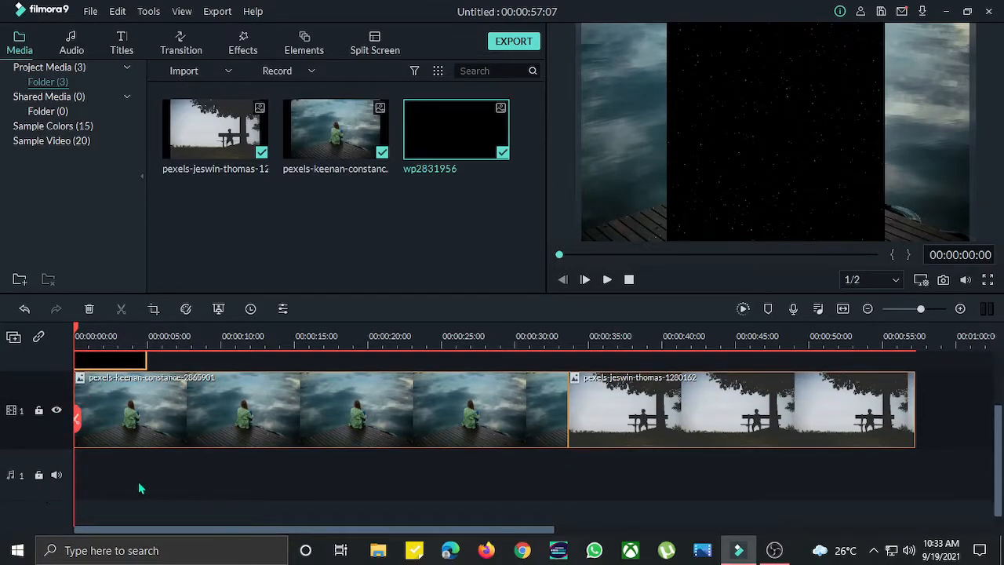
scroll(140, 488, up, 3)
drag(742, 171, 655, 163)
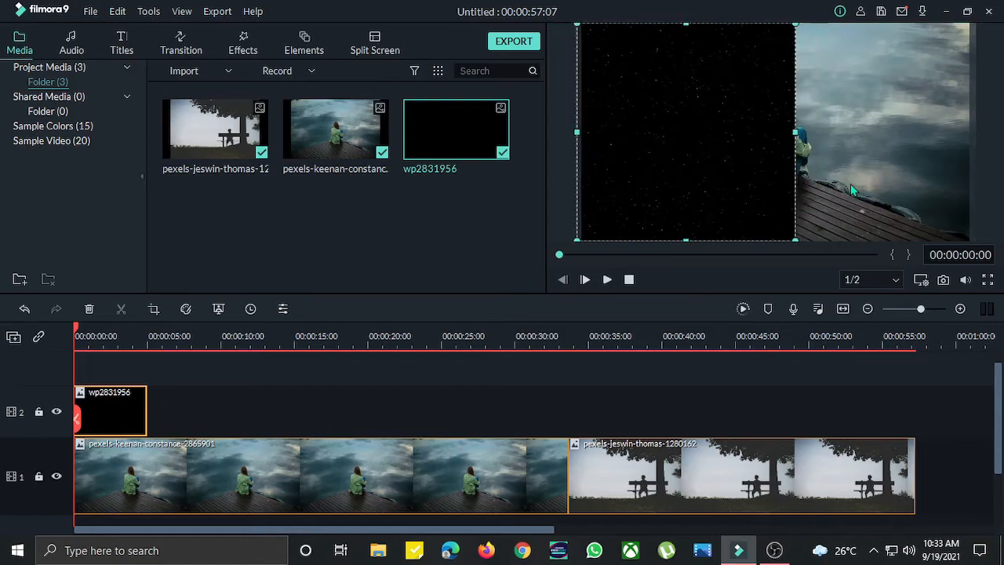
drag(801, 142, 972, 143)
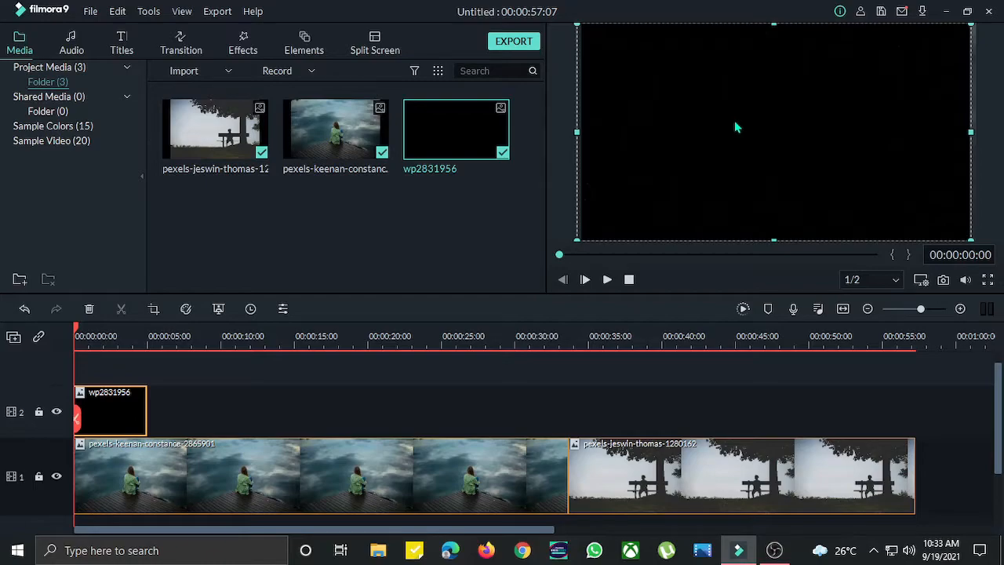
- Set the wp2831956 overlay's compositing opacity to 55.86%
click(283, 309)
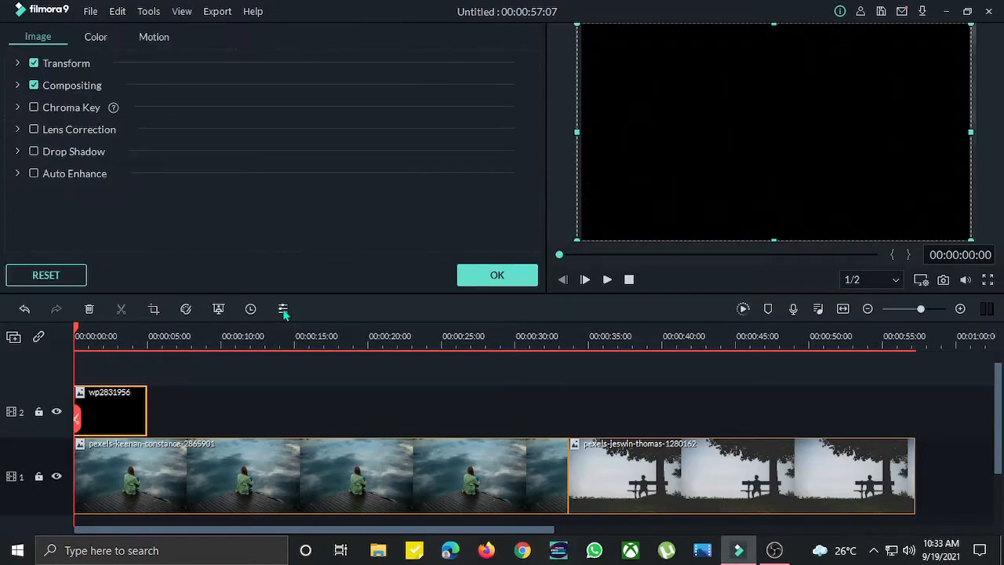
click(18, 85)
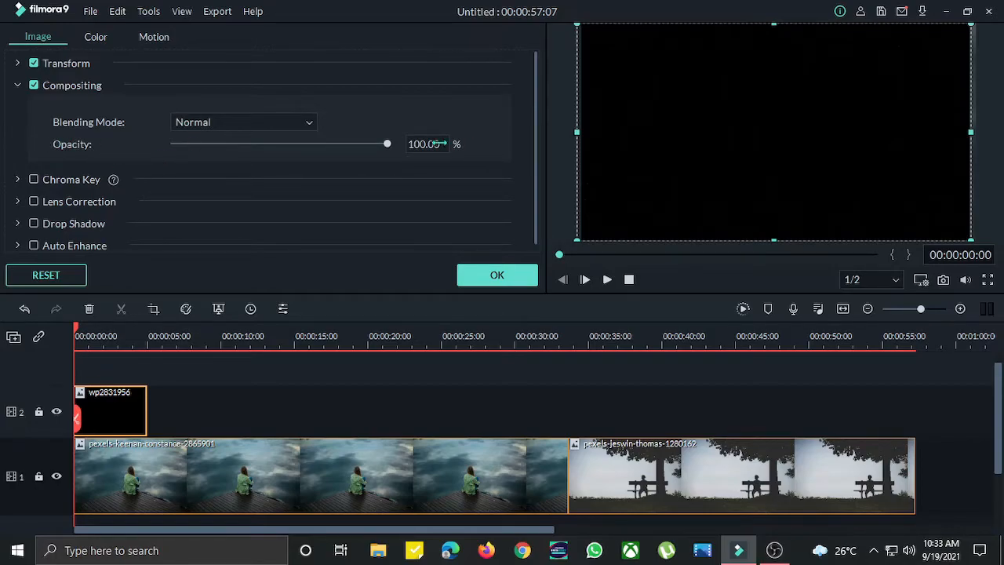
drag(387, 145, 296, 152)
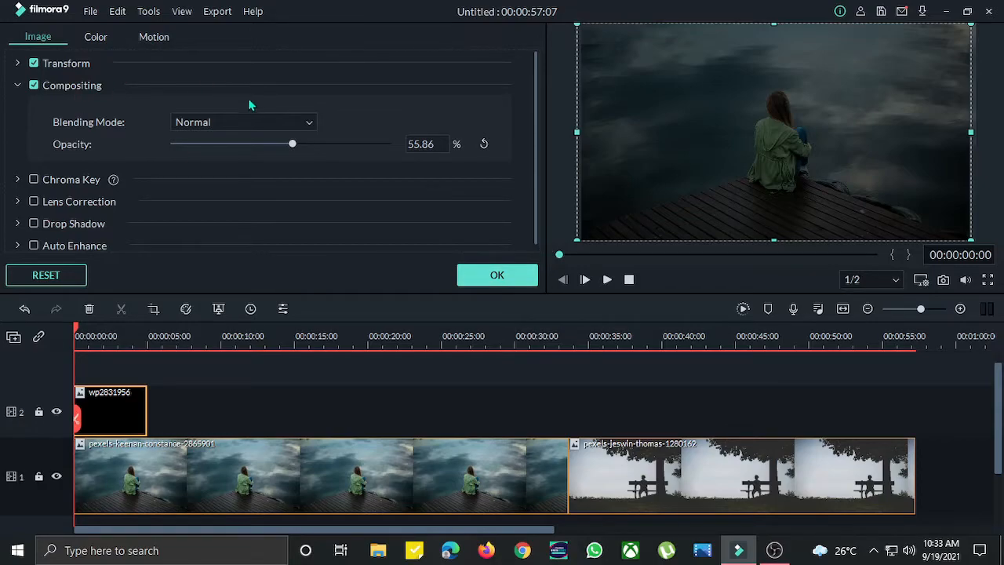
click(498, 276)
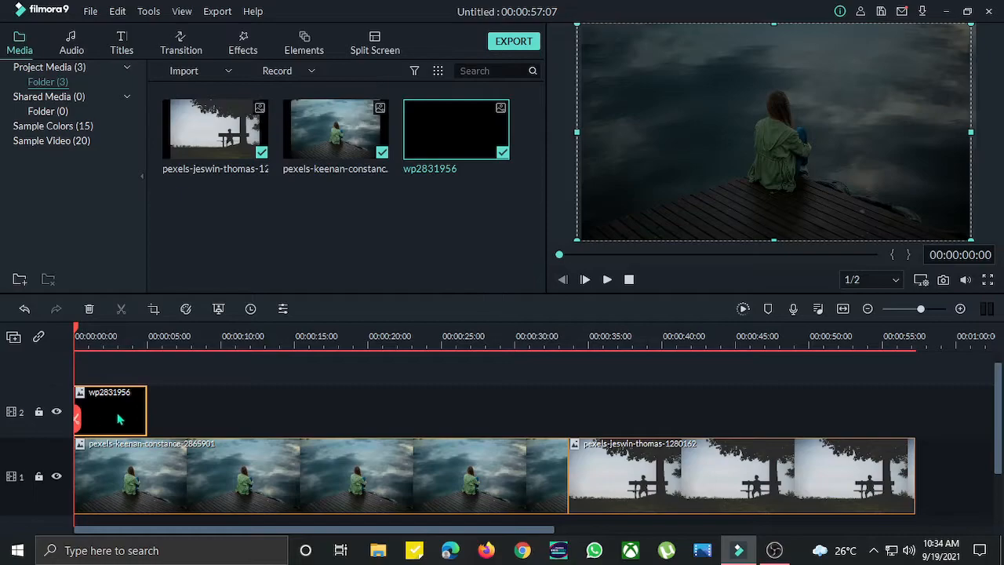
- Extend the wp2831956 overlay clip to the end of the jeswin-thomas clip
drag(146, 405, 914, 428)
drag(569, 267, 471, 266)
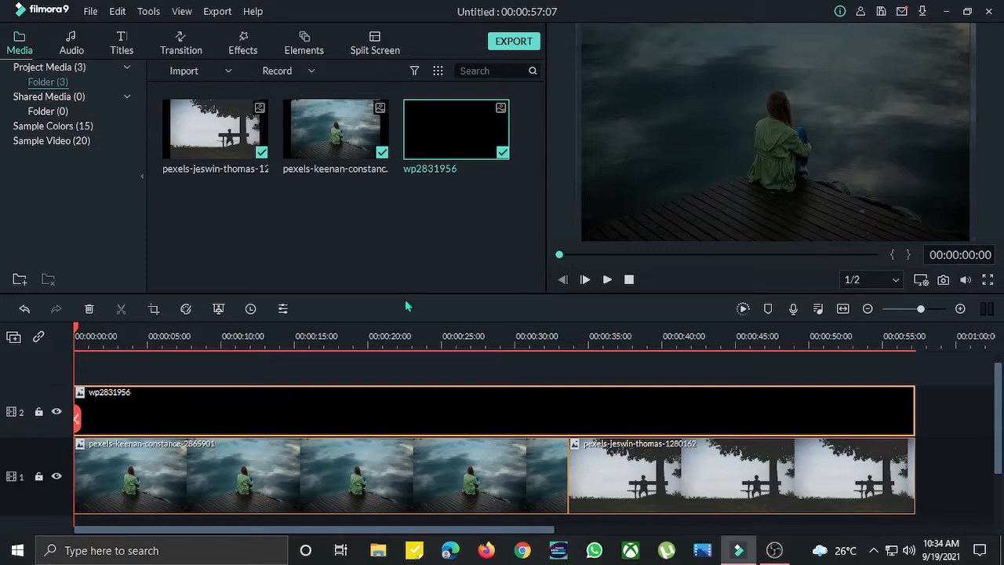
scroll(299, 391, down, 1)
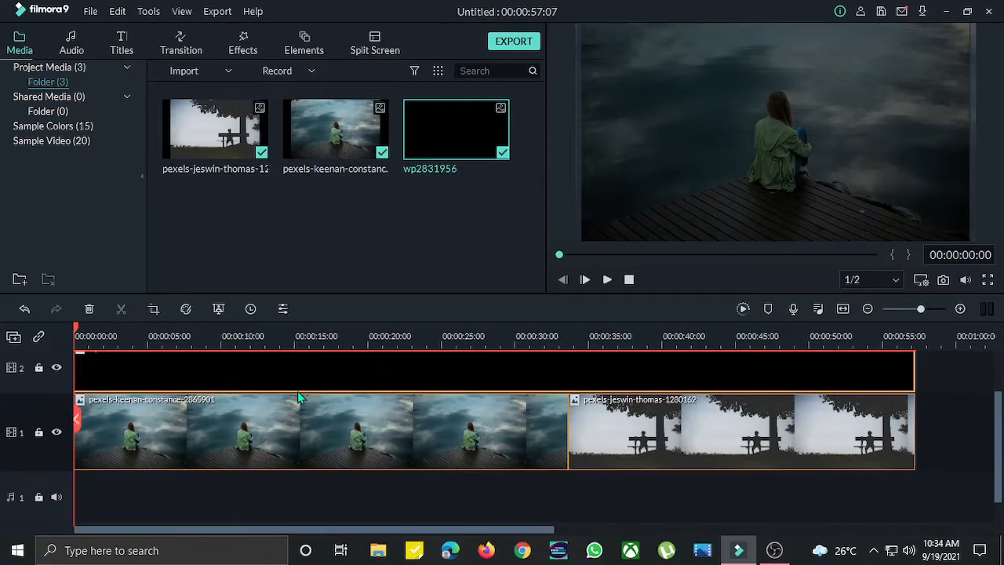
scroll(298, 391, up, 1)
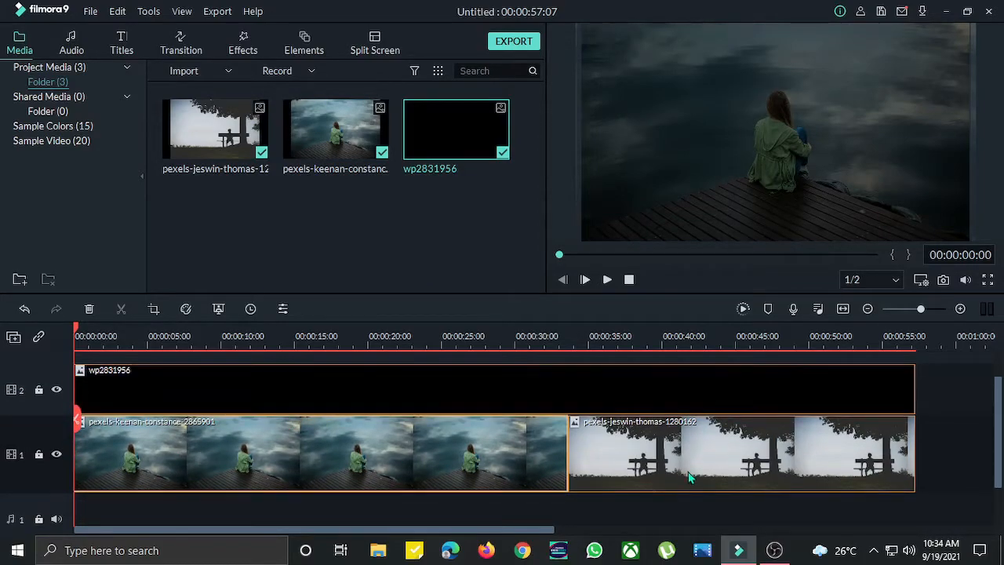
scroll(384, 459, up, 1)
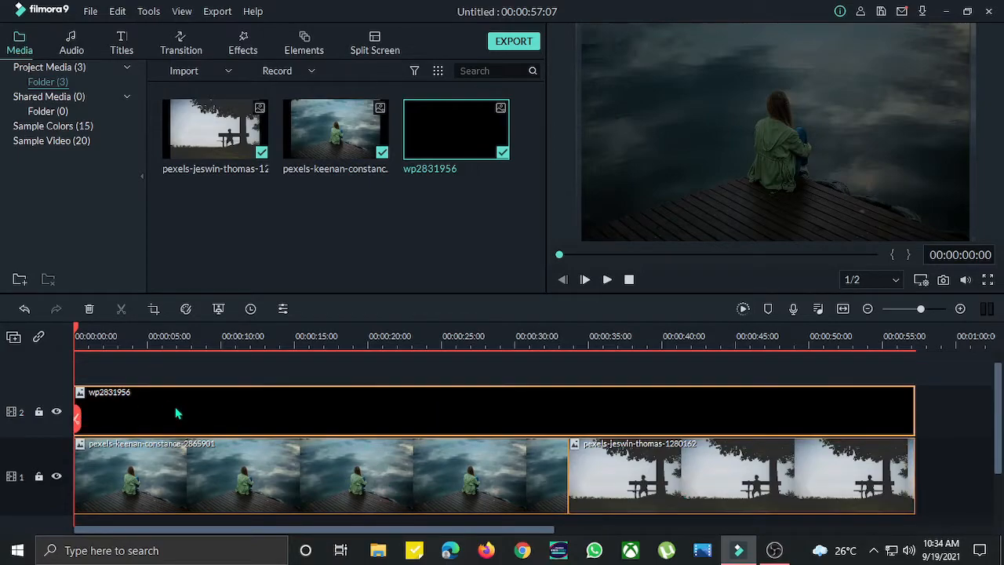
scroll(177, 414, down, 1)
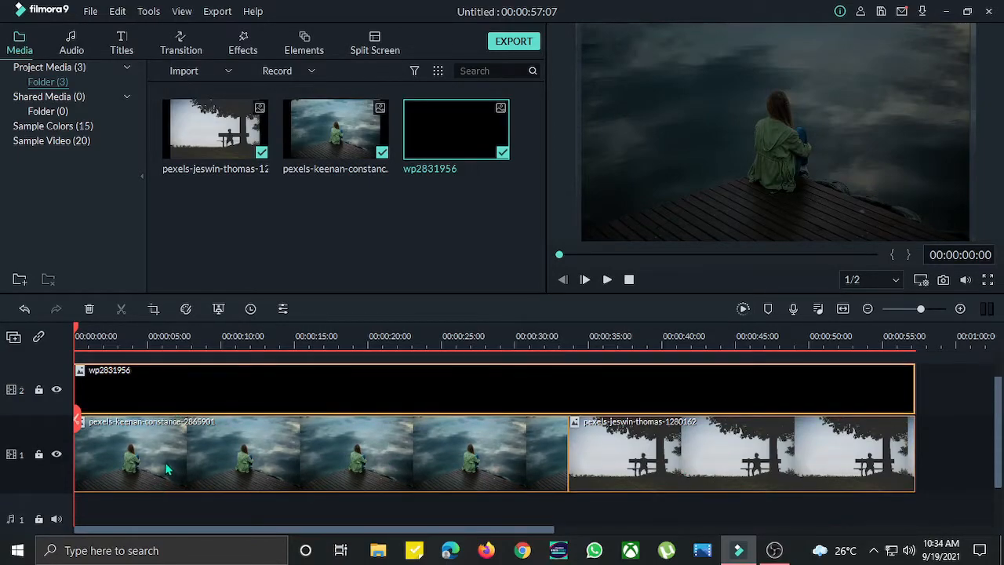
scroll(167, 463, up, 1)
click(142, 377)
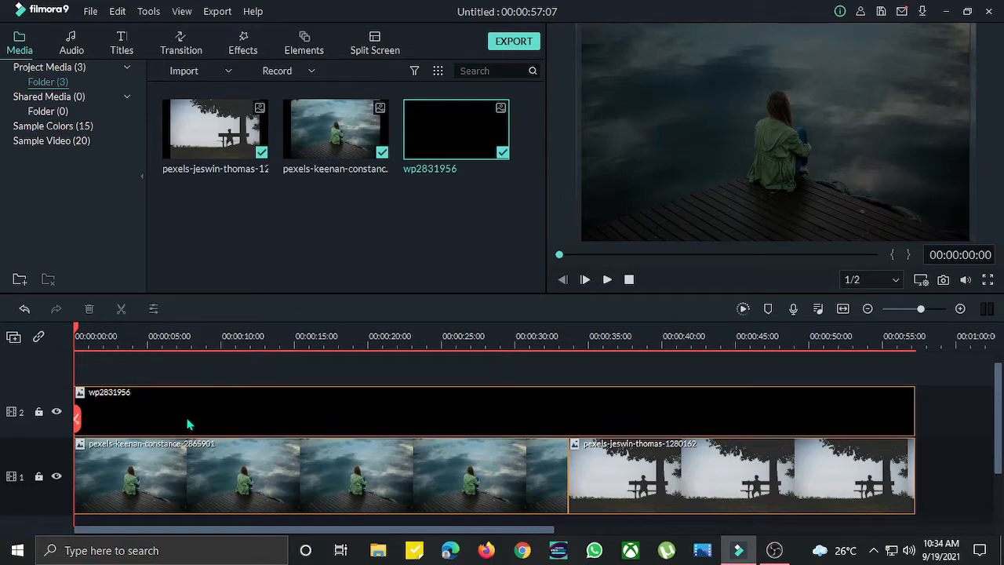
scroll(188, 423, down, 1)
scroll(188, 424, up, 2)
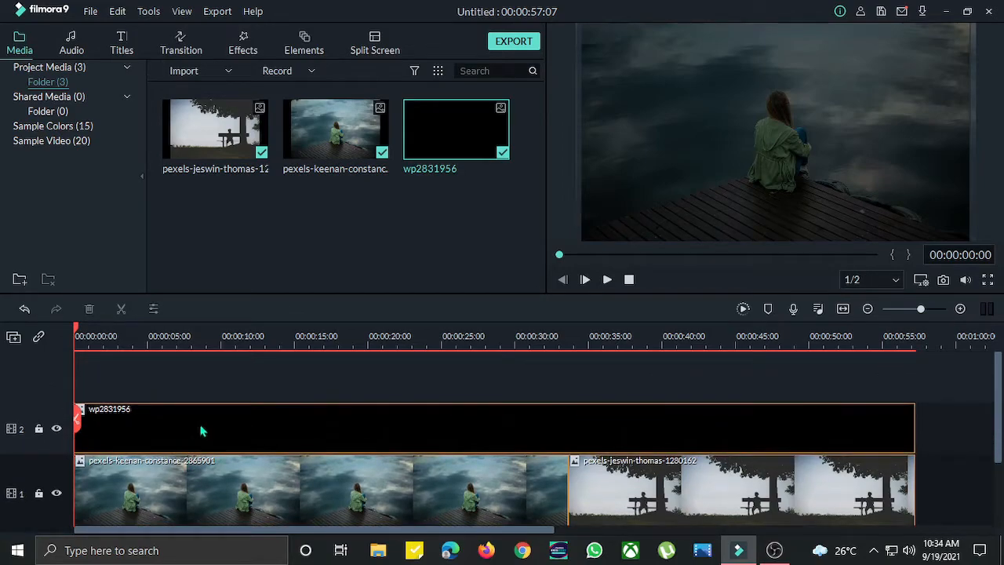
- Record a voiceover of about 16 seconds from the microphone onto the timeline
click(794, 311)
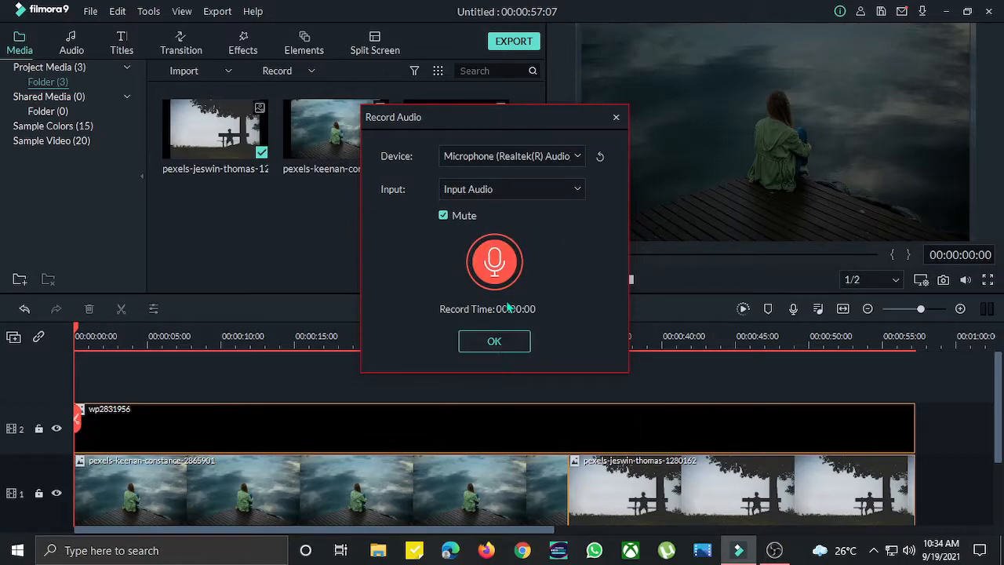
click(495, 267)
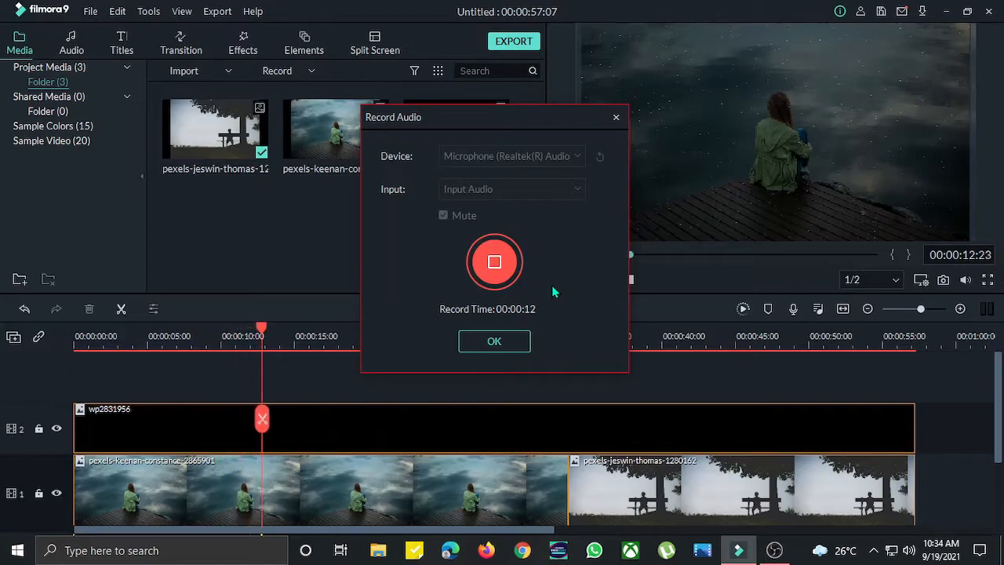
click(507, 339)
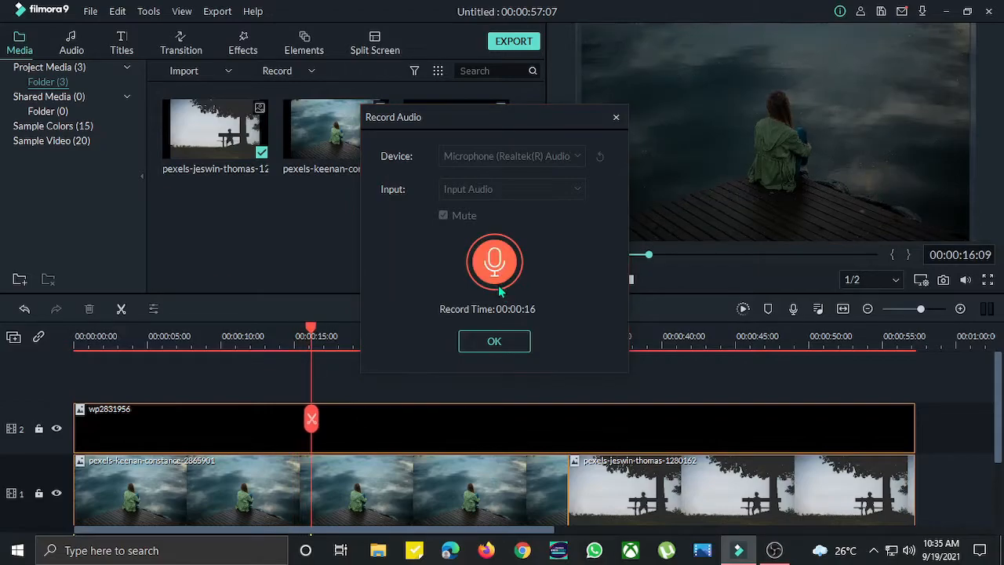
click(506, 343)
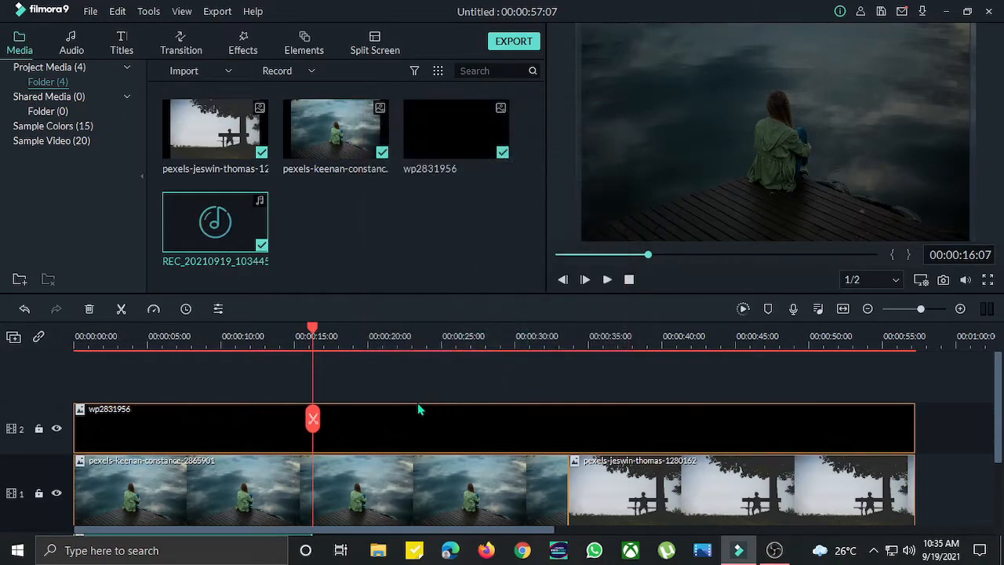
- Play the project from the start to preview the voiceover with the video
scroll(351, 365, down, 2)
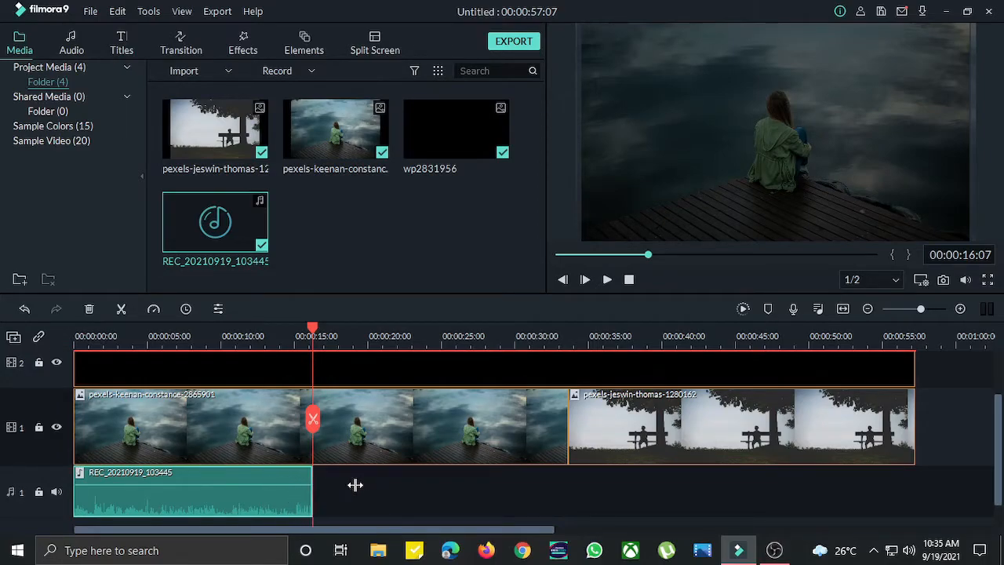
drag(301, 336, 4, 385)
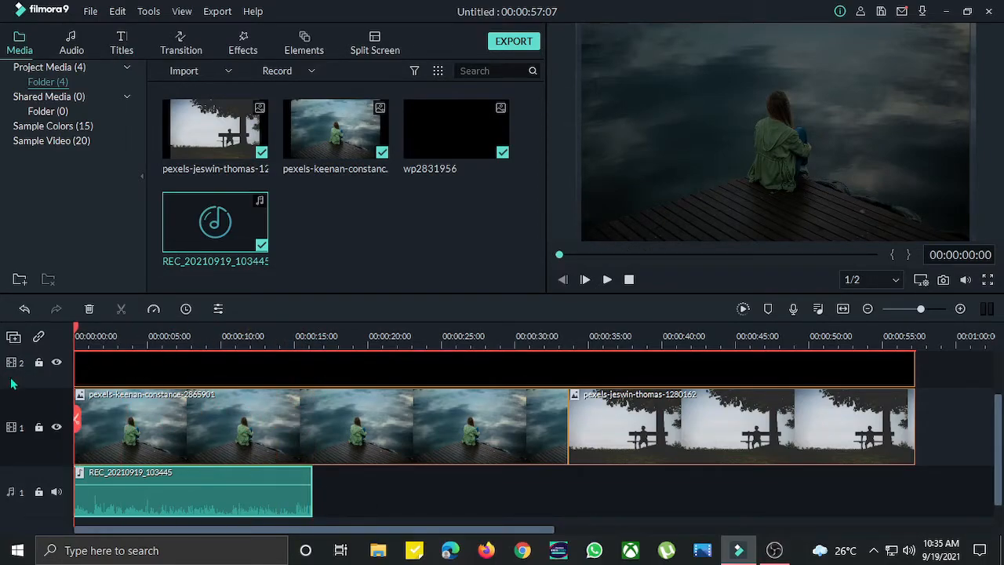
click(608, 281)
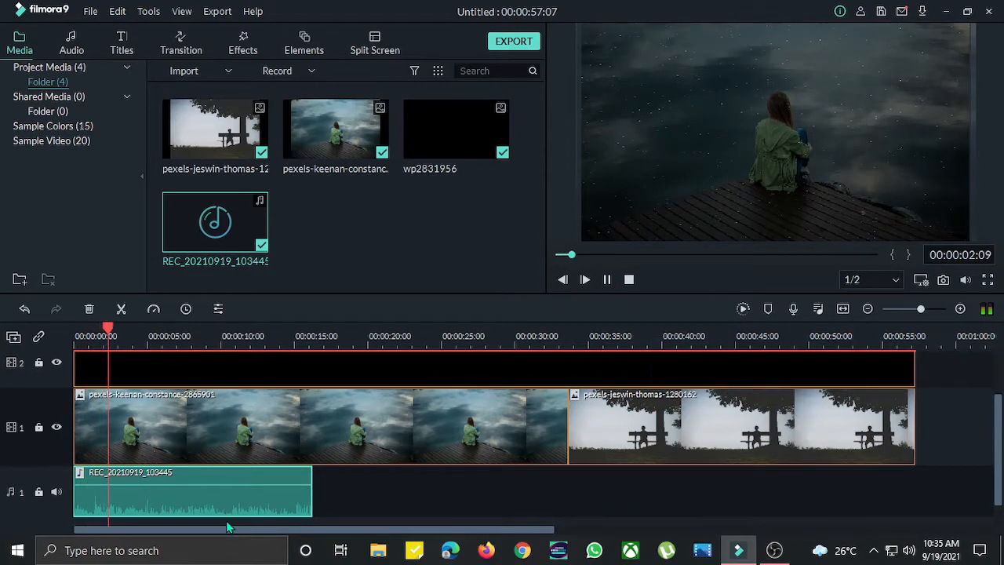
- Open the voiceover clip's Adjust Audio settings and apply them
right_click(239, 494)
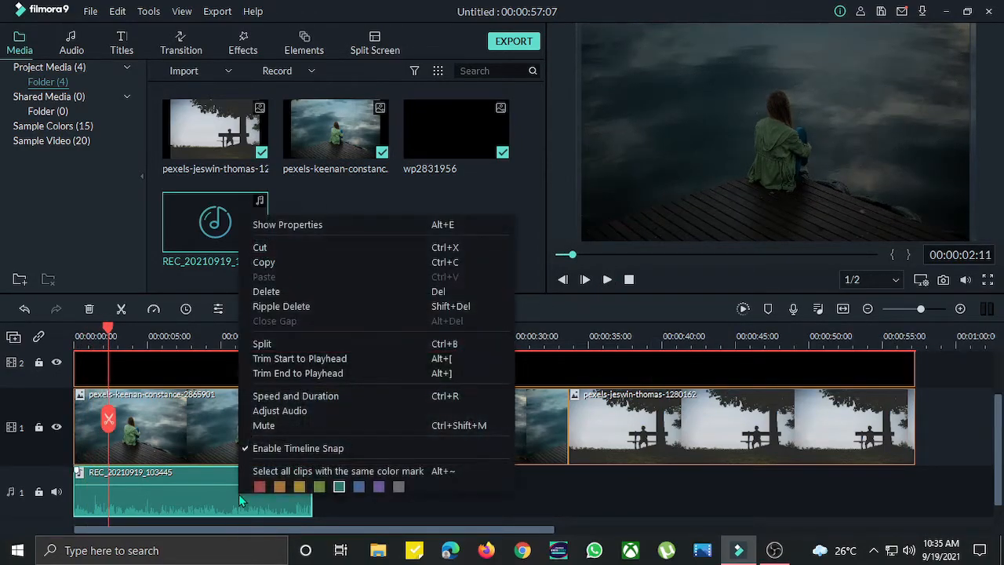
click(198, 496)
right_click(198, 496)
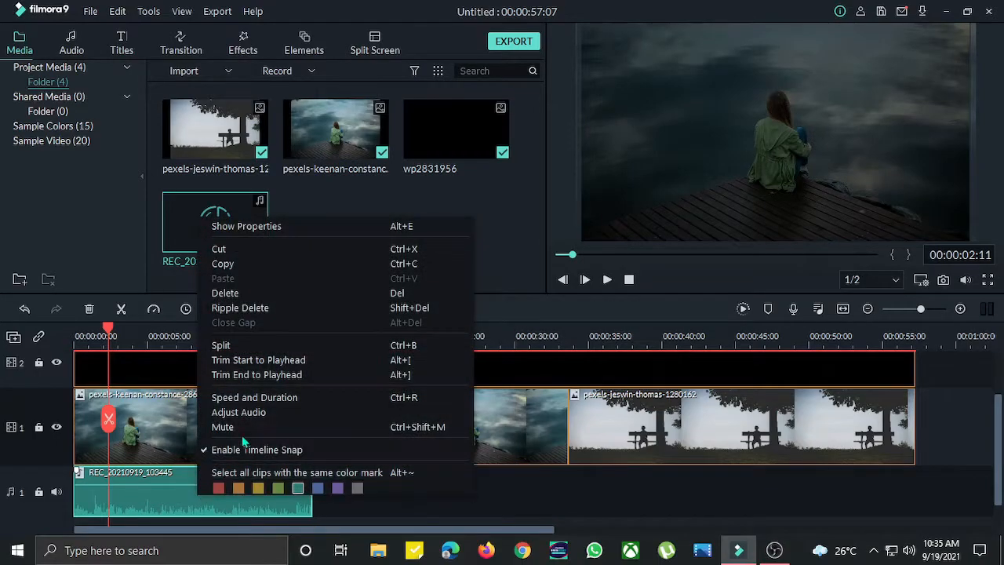
click(250, 414)
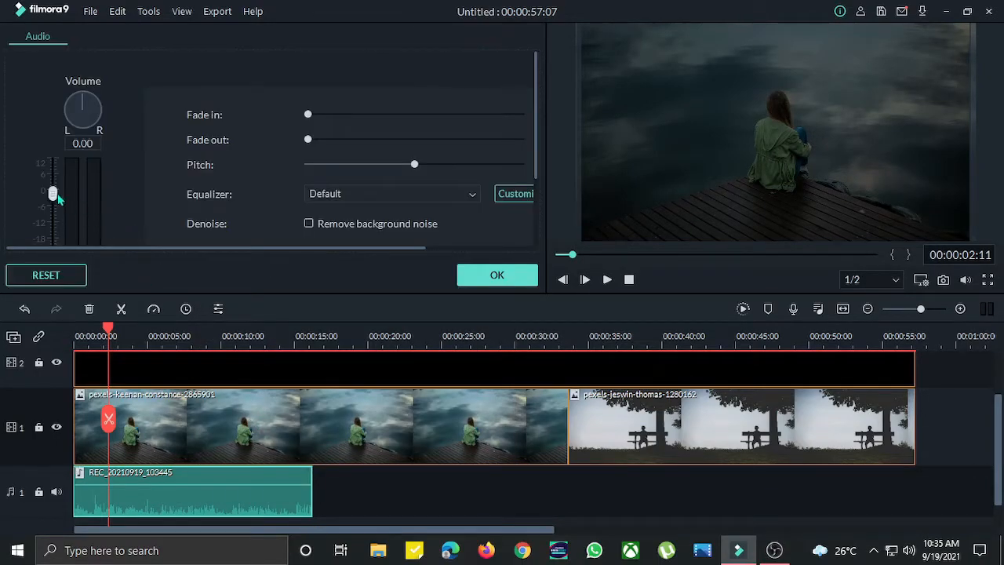
mouse_move(52, 199)
mouse_down()
mouse_move(53, 172)
mouse_move(53, 204)
mouse_move(64, 198)
mouse_up()
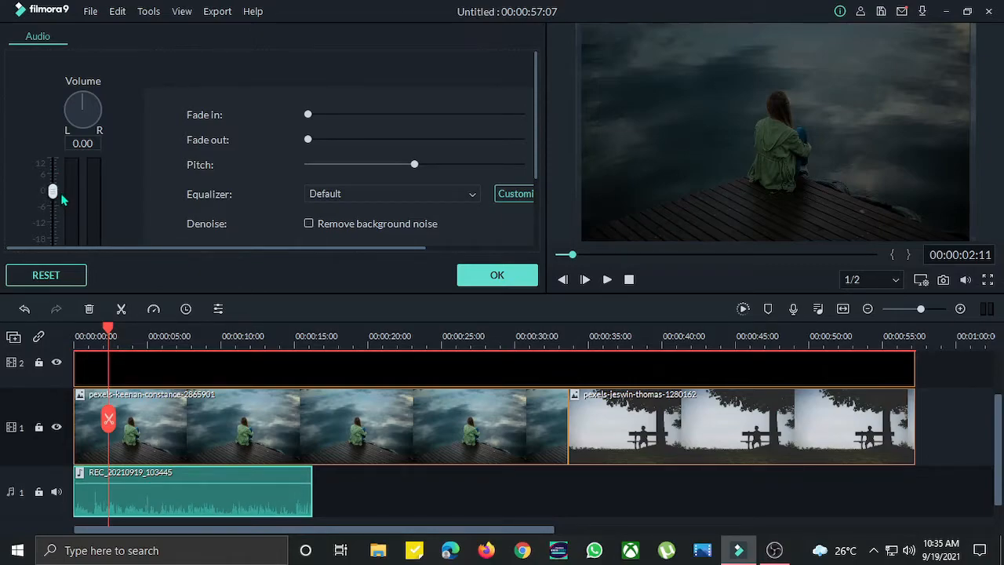
click(518, 277)
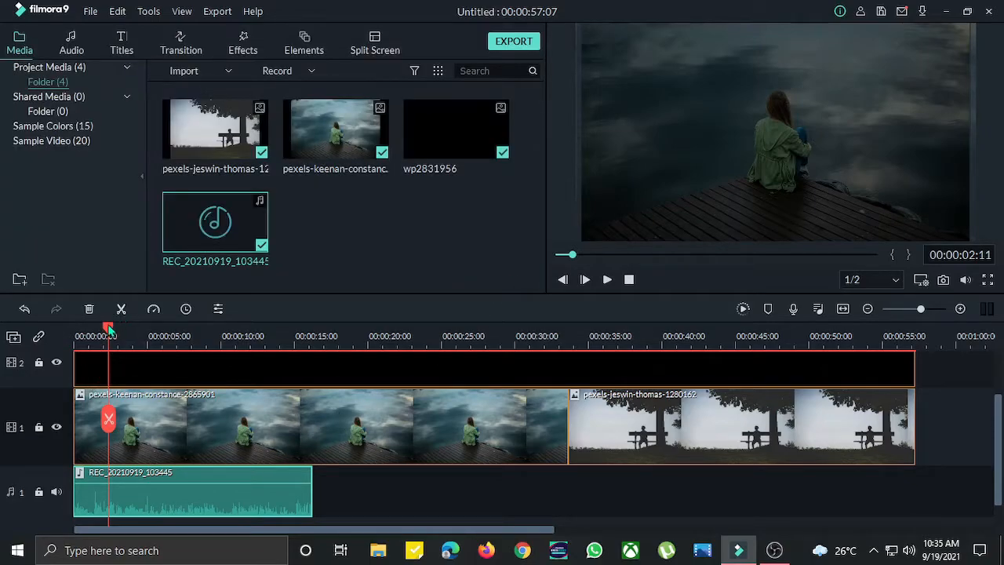
- Import the Motivational Uplifting Cinematic Background Music _ Royalty Free (128 kbps).mp3 file into the media library
click(76, 336)
scroll(232, 414, down, 1)
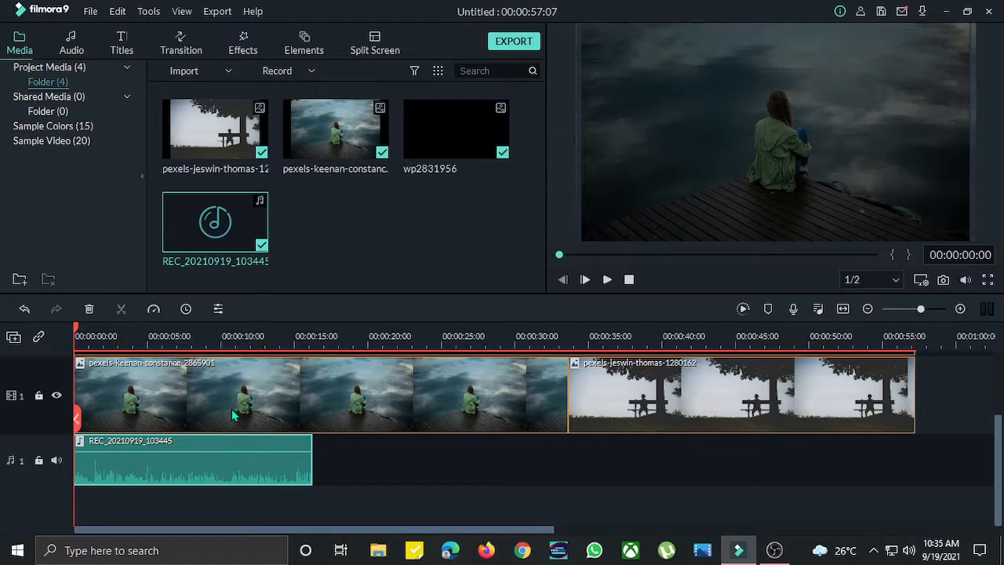
click(156, 511)
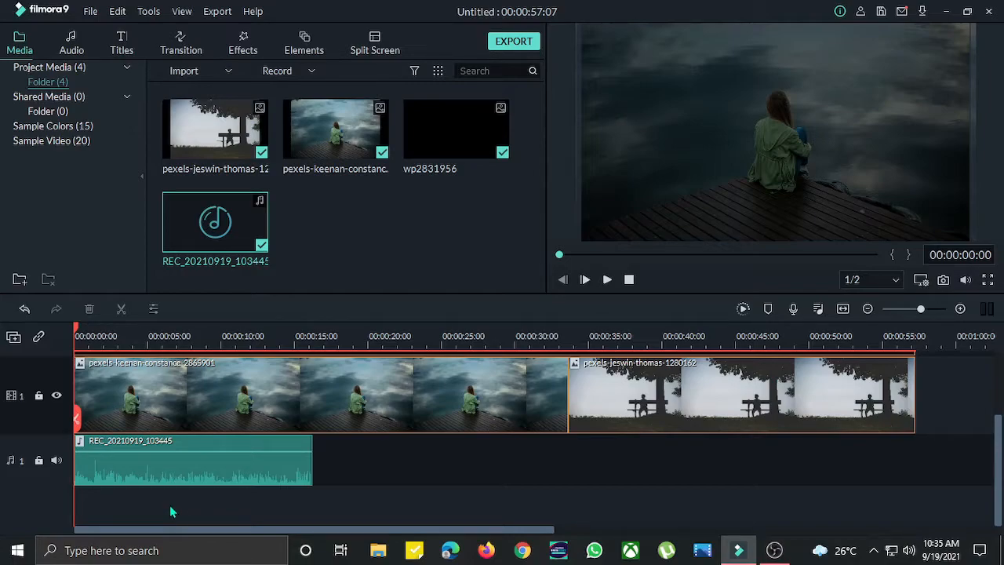
right_click(348, 217)
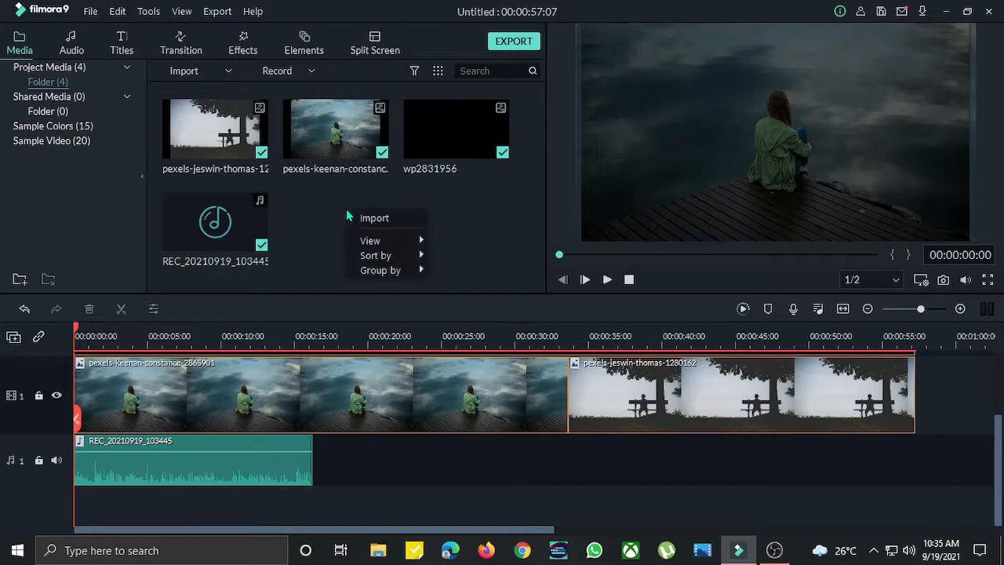
click(364, 216)
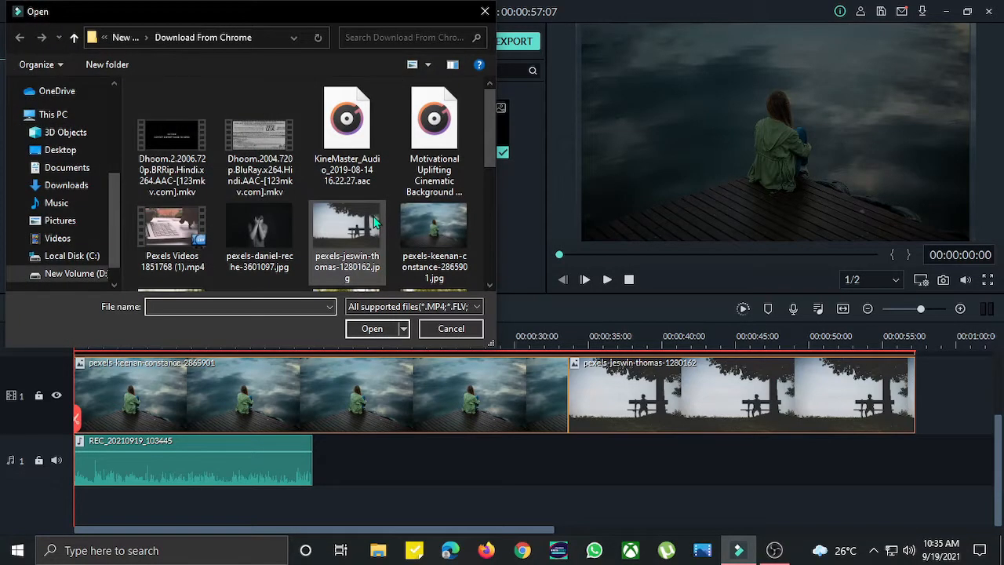
click(449, 162)
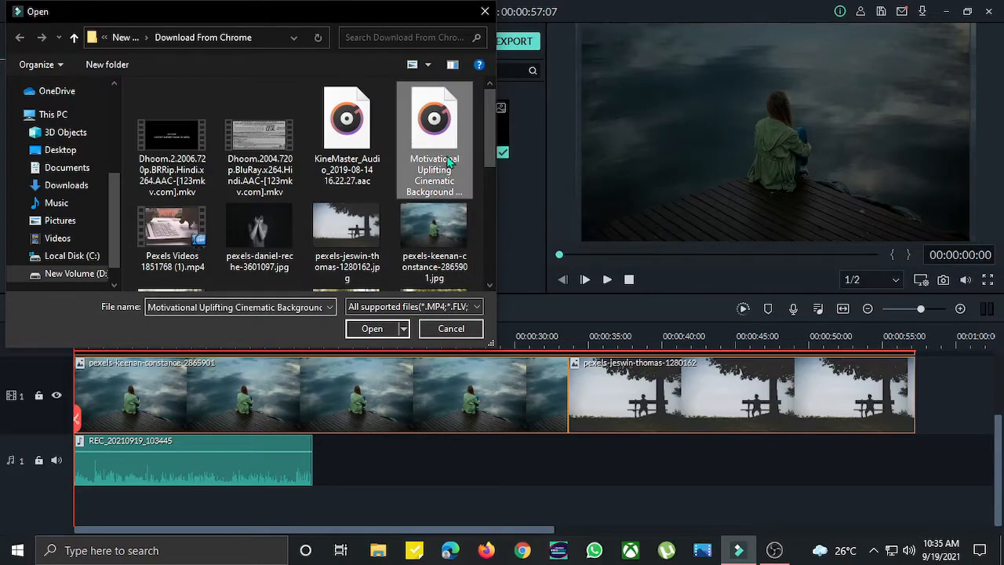
click(371, 329)
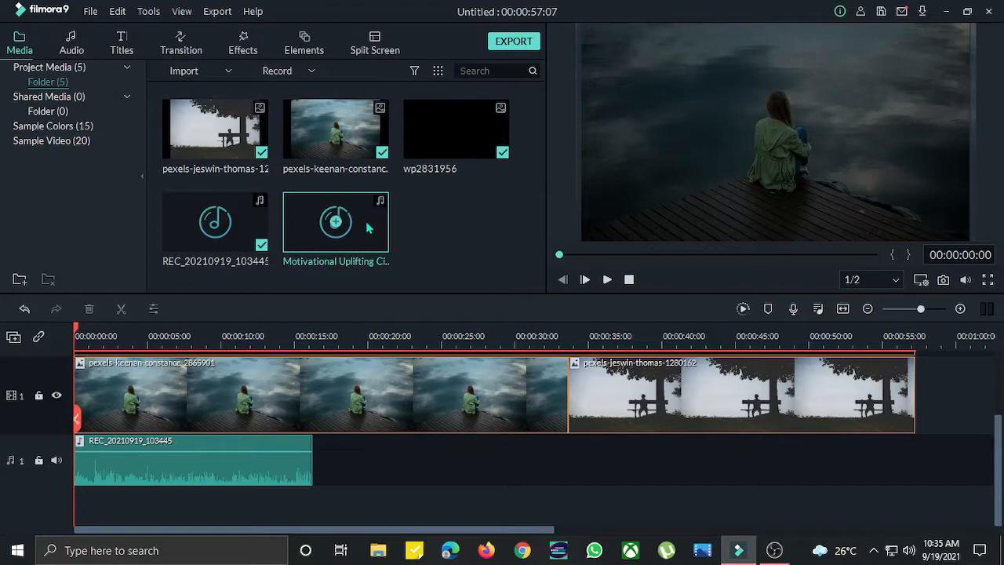
- Place the Motivational Uplifting music on a second audio track at the timeline start
drag(369, 227, 77, 524)
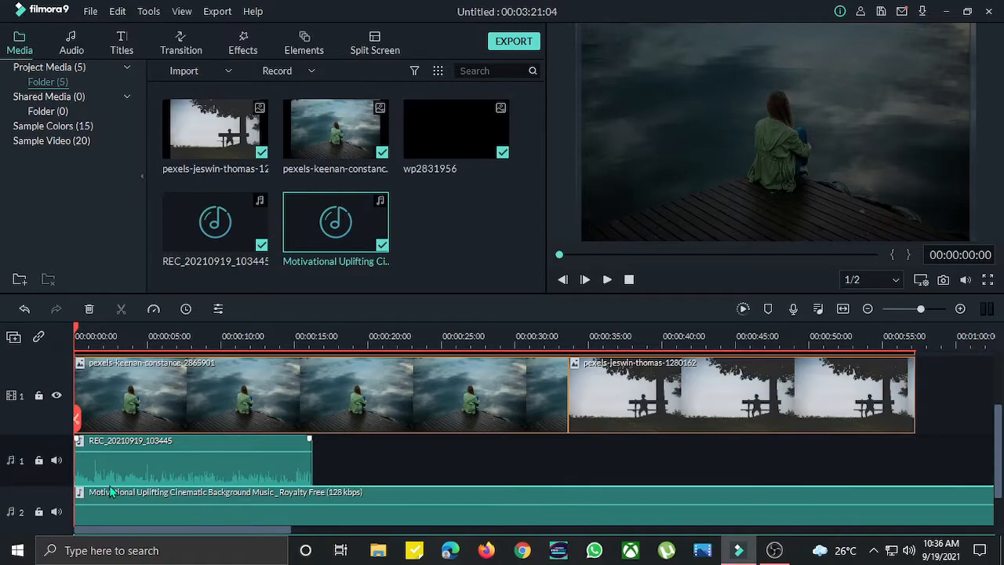
scroll(372, 495, down, 1)
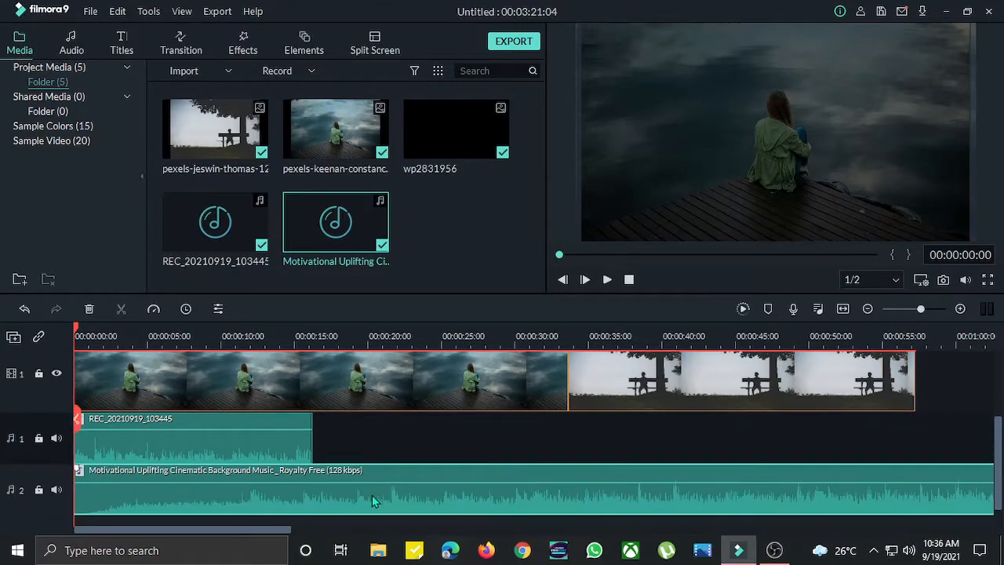
- Lower the background music clip's volume to about -15 dB in Adjust Audio and apply it
right_click(289, 488)
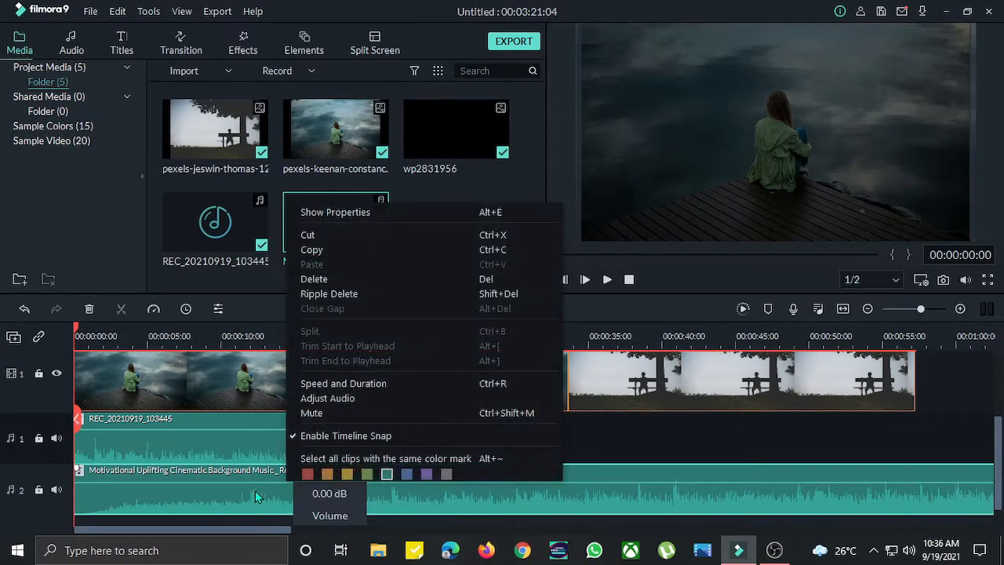
click(255, 491)
right_click(256, 490)
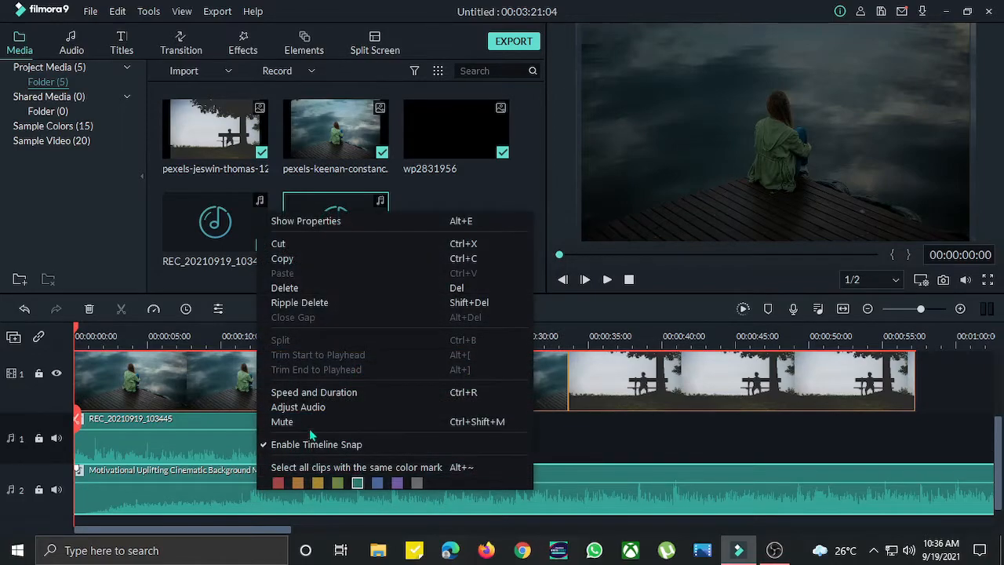
click(275, 407)
drag(53, 193, 66, 238)
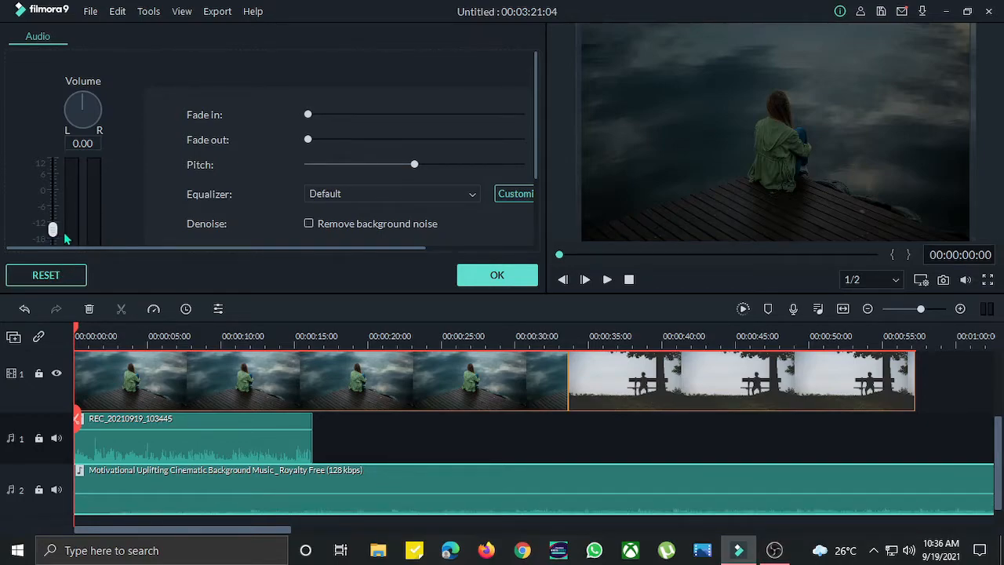
click(515, 275)
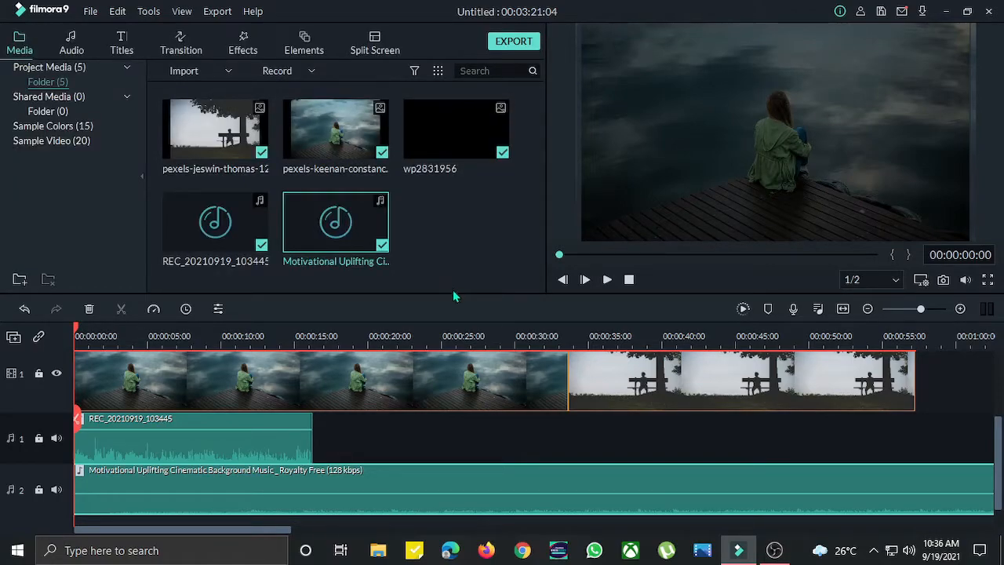
- Import the KineMaster_Audio_2019-08-14 16.22.27.aac file into the media library
right_click(451, 195)
click(475, 206)
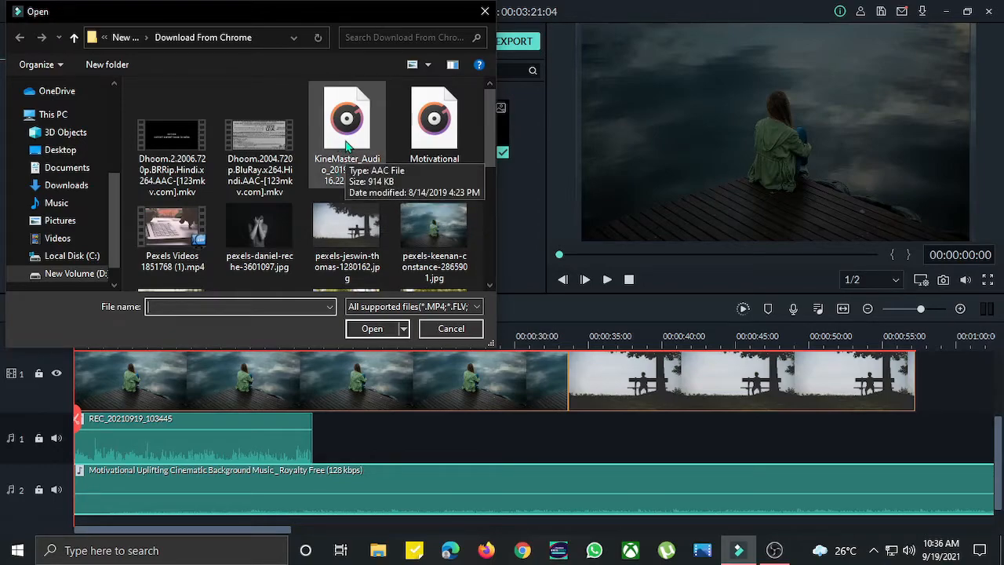
click(360, 157)
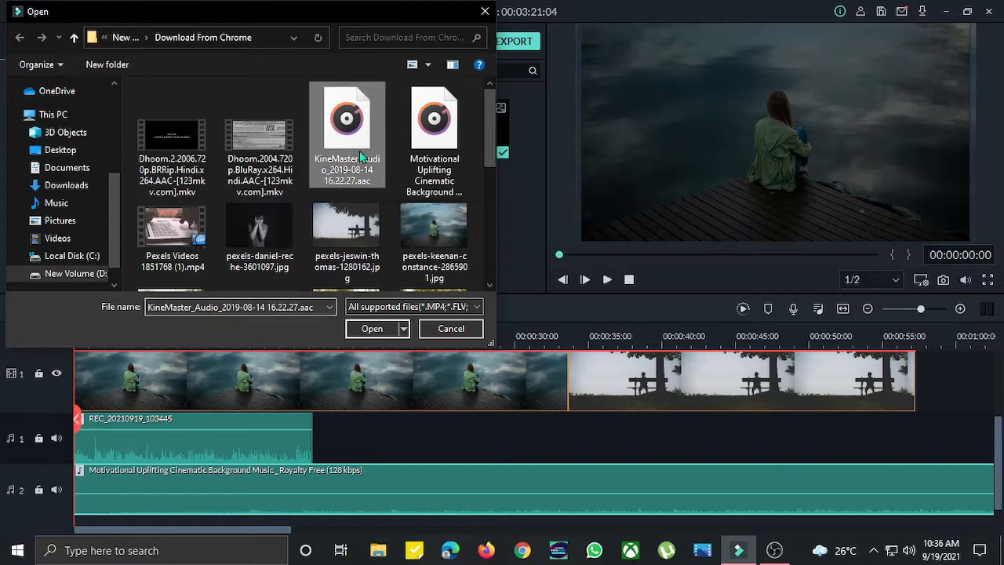
click(373, 330)
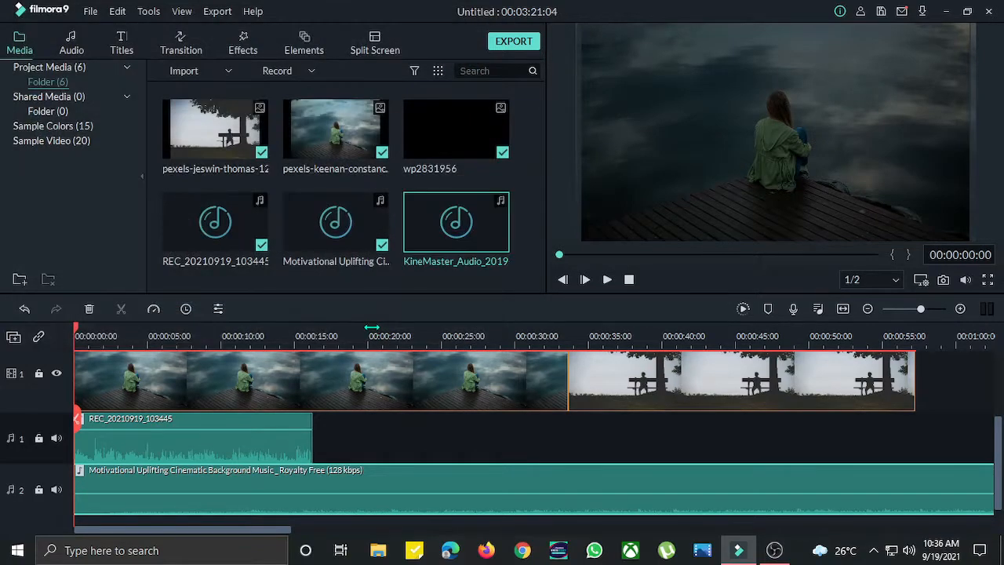
- Place the KineMaster audio on a third audio track at the timeline start
scroll(374, 326, up, 3)
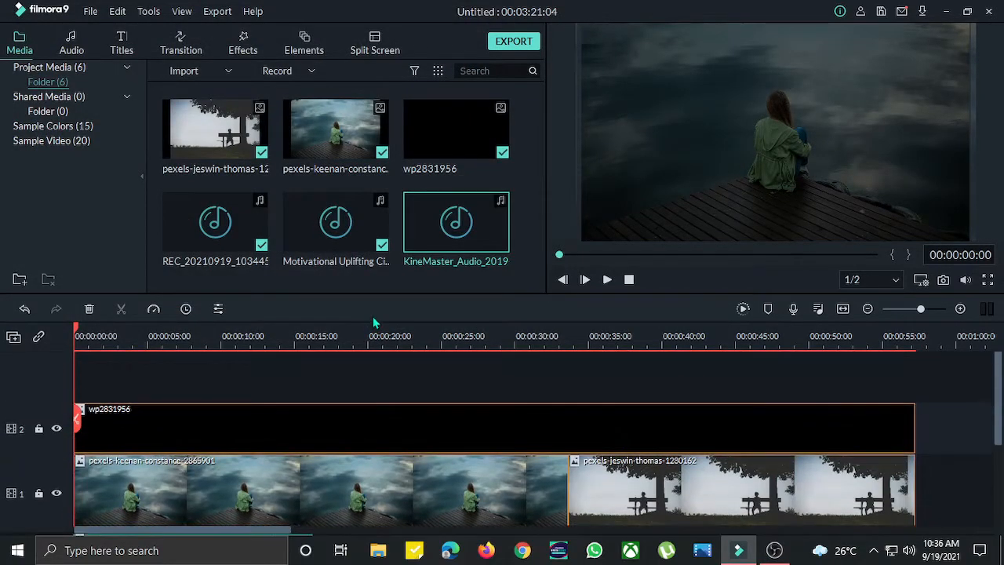
scroll(374, 324, down, 3)
drag(486, 219, 81, 501)
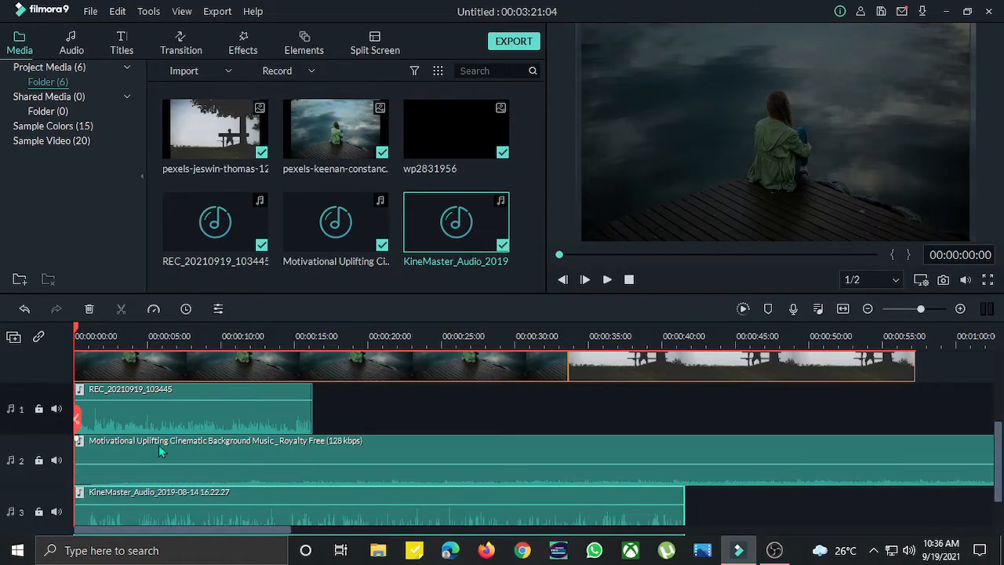
- Delete the recorded voiceover clip from the first audio track
right_click(226, 411)
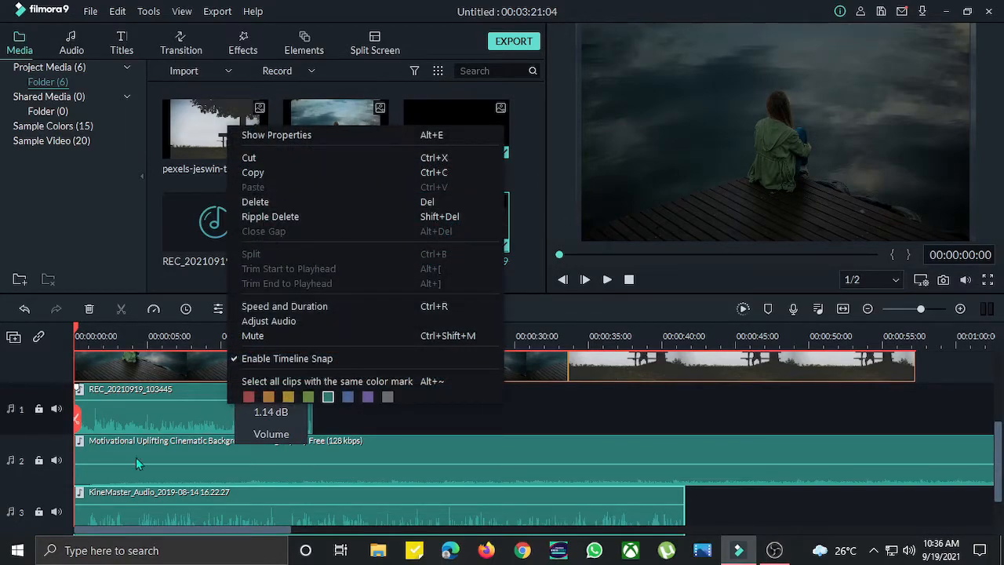
click(149, 420)
right_click(149, 419)
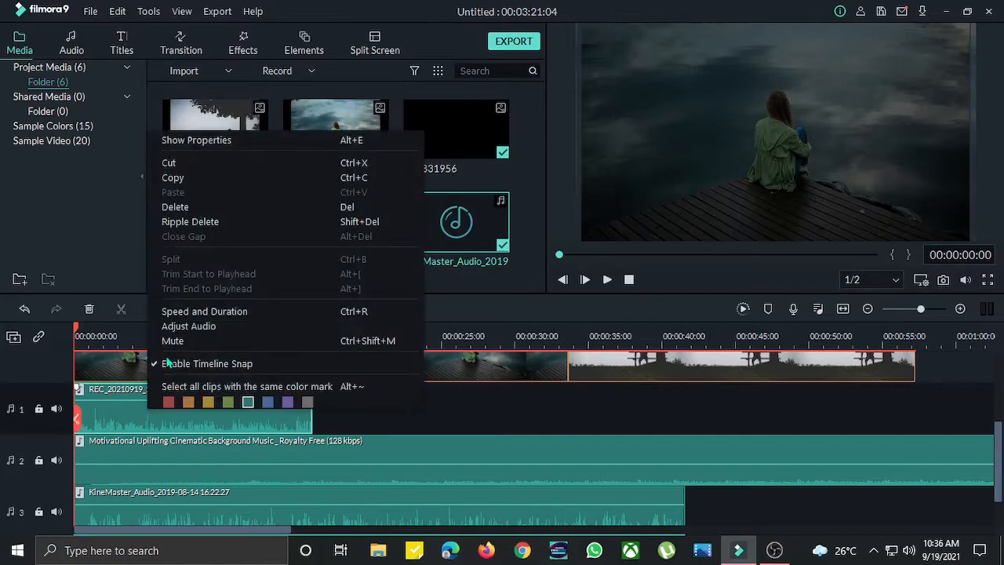
click(180, 206)
- Add the Title 29 template to a new track at the start of the timeline
scroll(211, 461, down, 3)
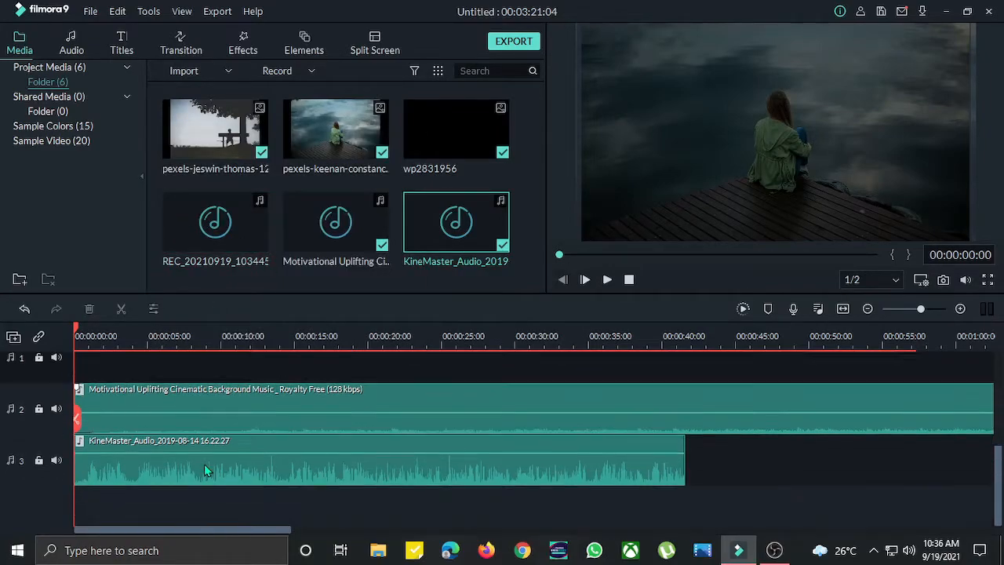
scroll(213, 430, up, 5)
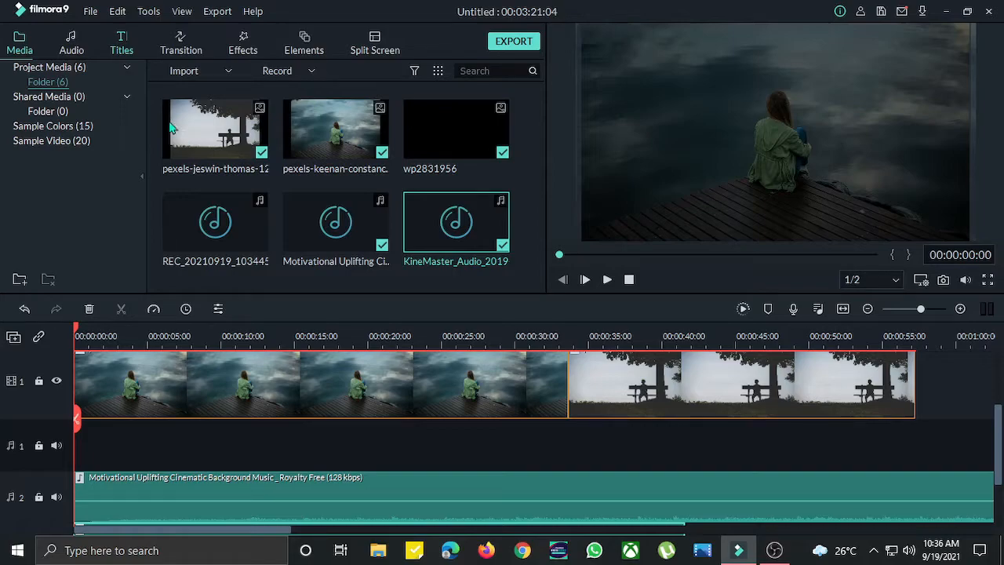
click(128, 52)
scroll(337, 204, down, 3)
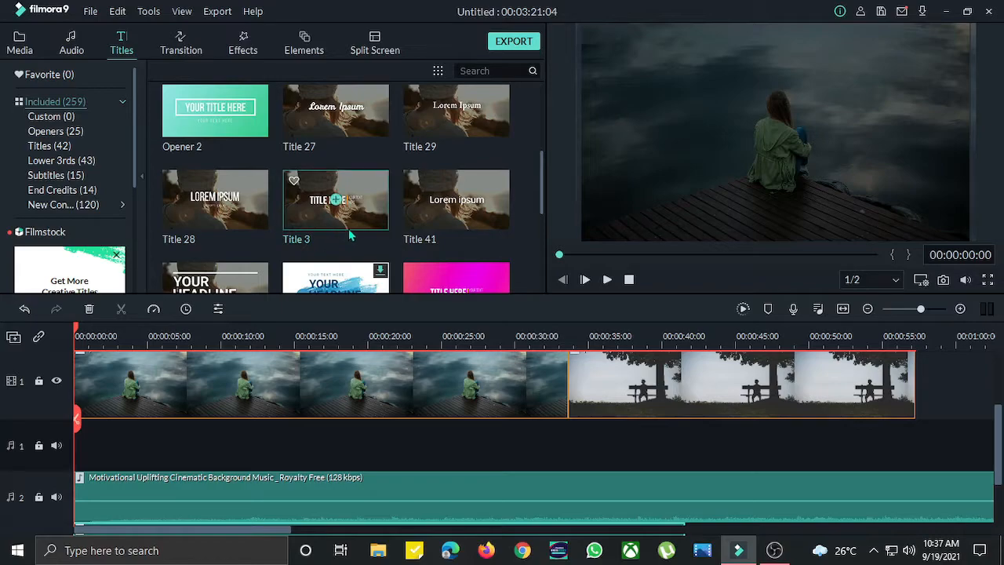
click(474, 132)
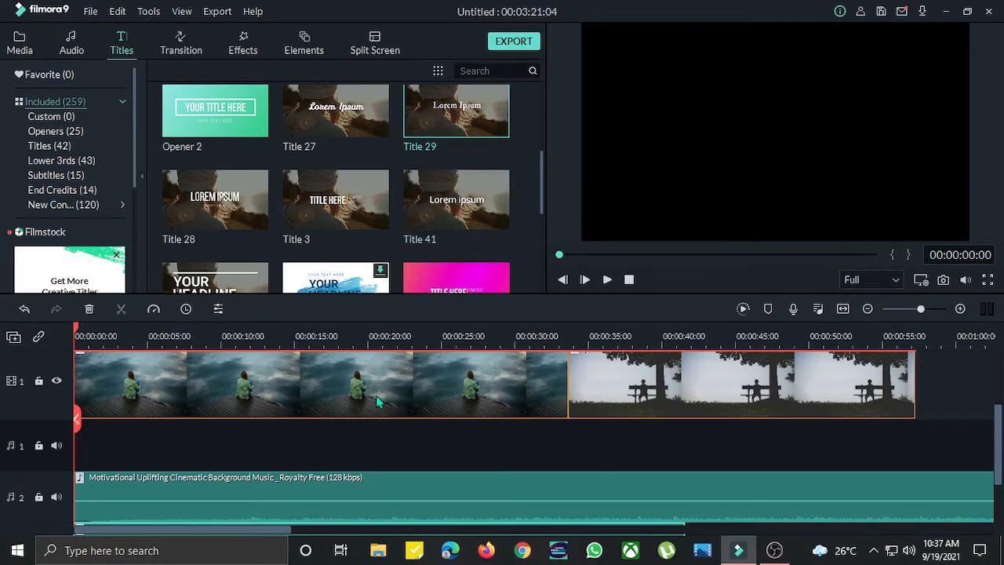
click(456, 106)
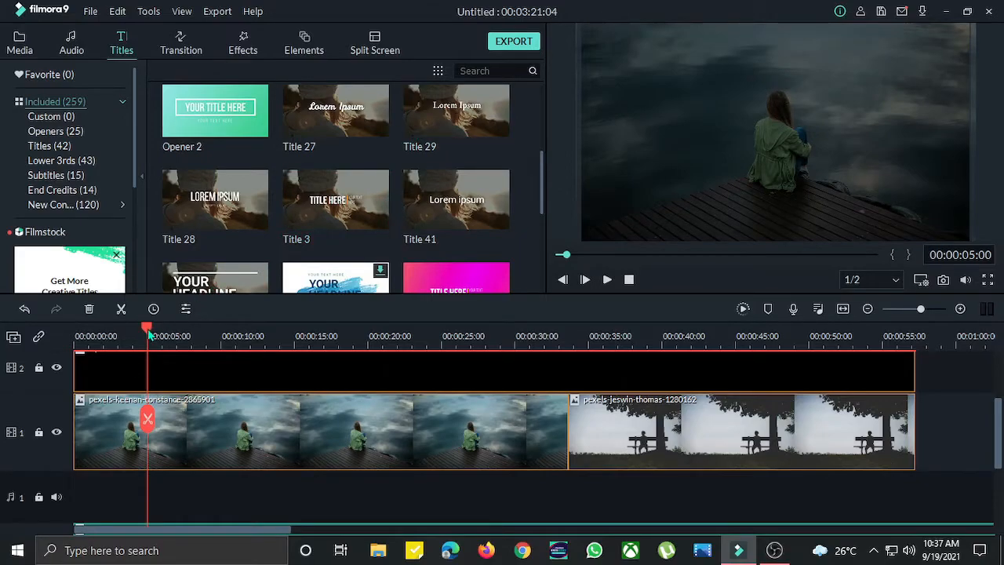
scroll(148, 385, down, 3)
scroll(157, 388, up, 5)
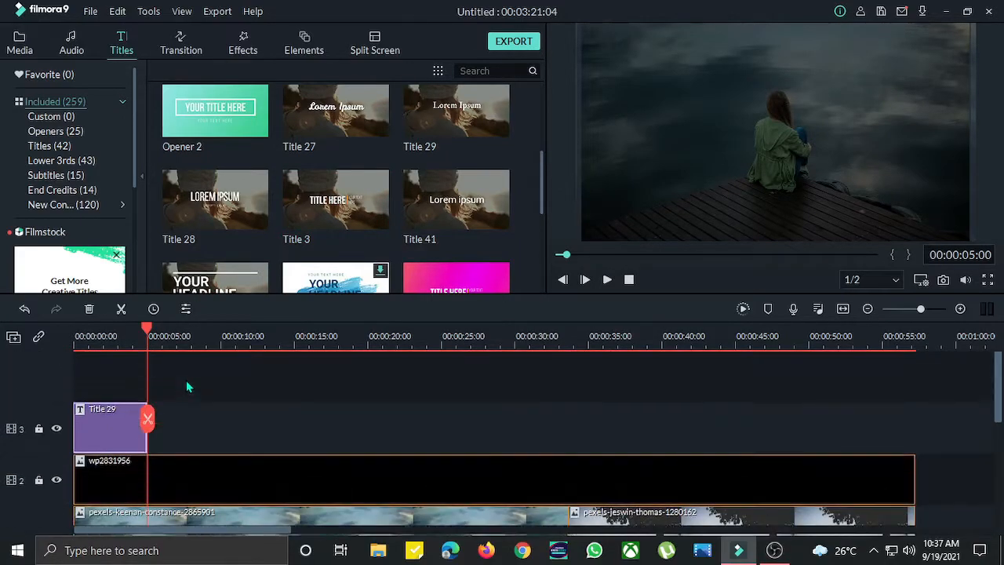
- Open the Title 29 clip for editing and replace its text with "Hello Everyone"
double_click(102, 421)
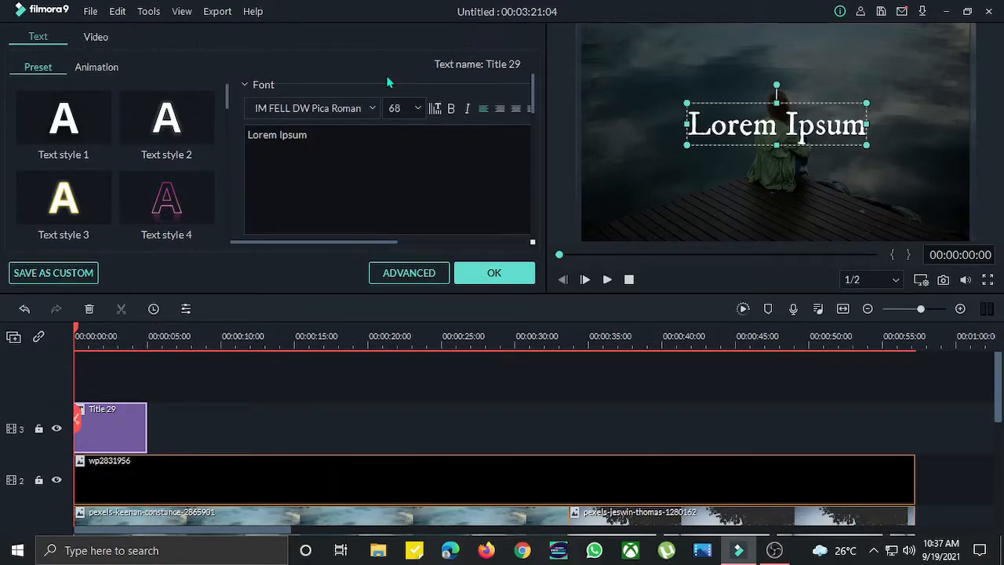
click(99, 69)
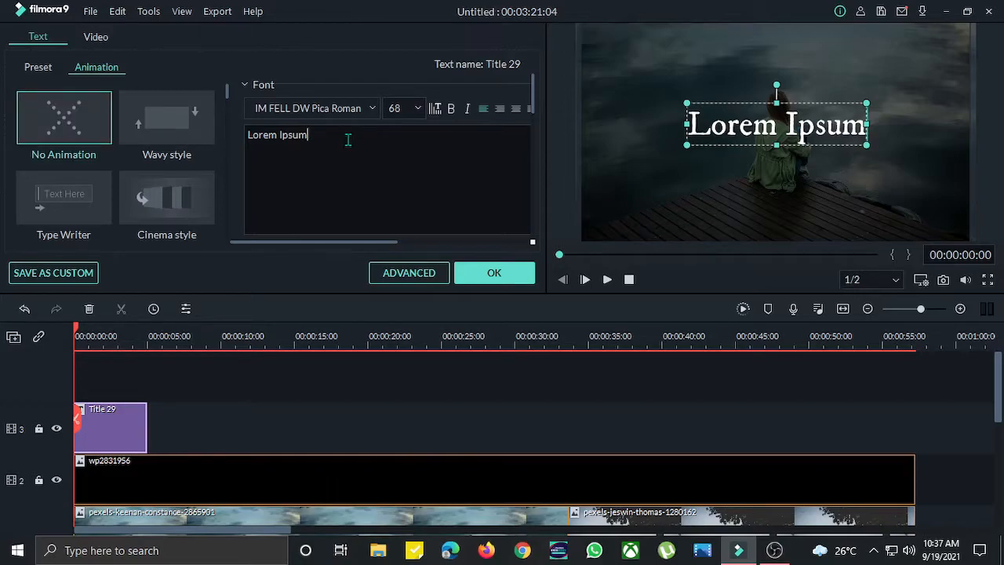
key(BackSpace)
key(BackSpace)
key(BackSpace)
key(BackSpace)
key(BackSpace)
key(BackSpace)
key(BackSpace)
key(BackSpace)
key(BackSpace)
key(BackSpace)
key(BackSpace)
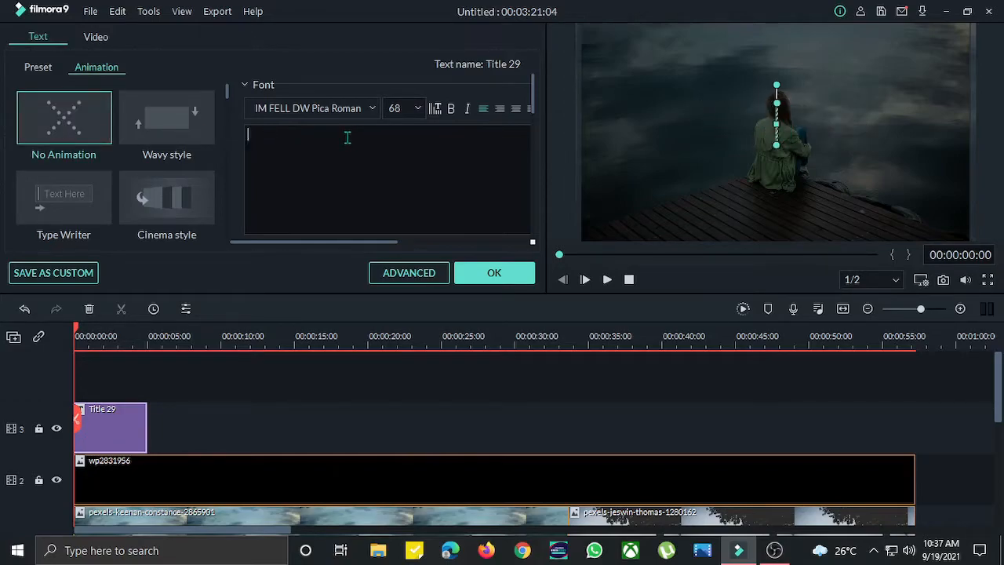
text(Hello E)
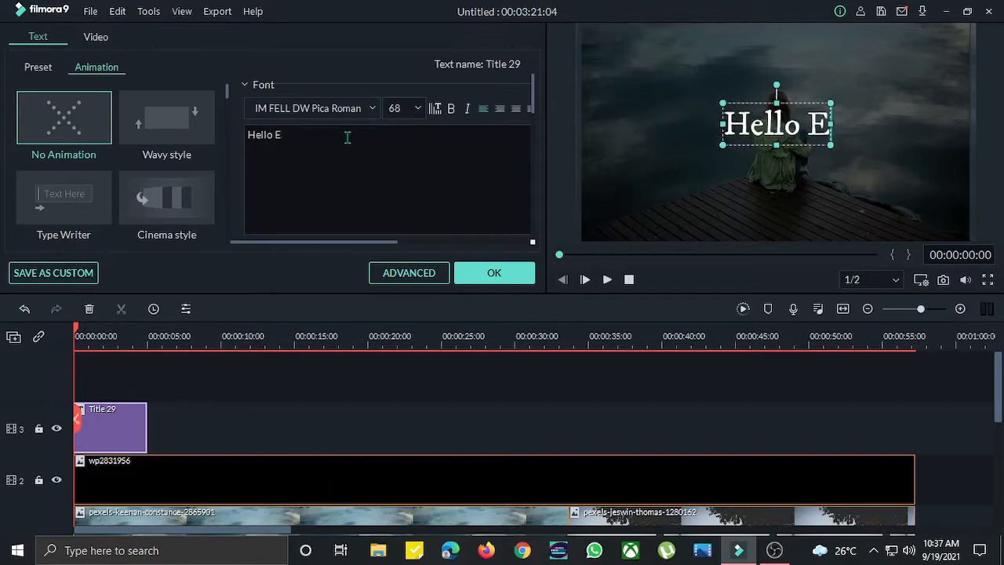
text(veryone)
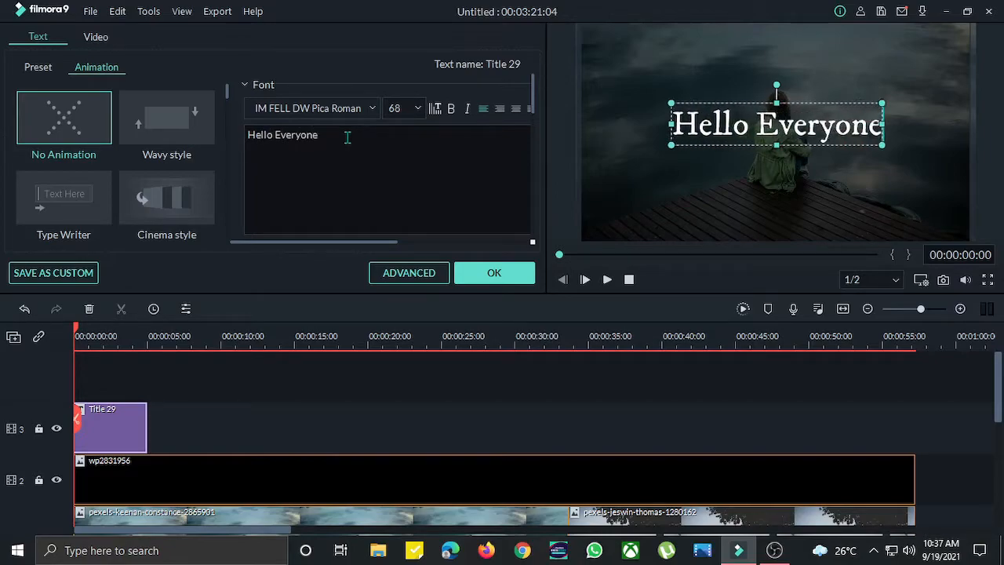
click(337, 382)
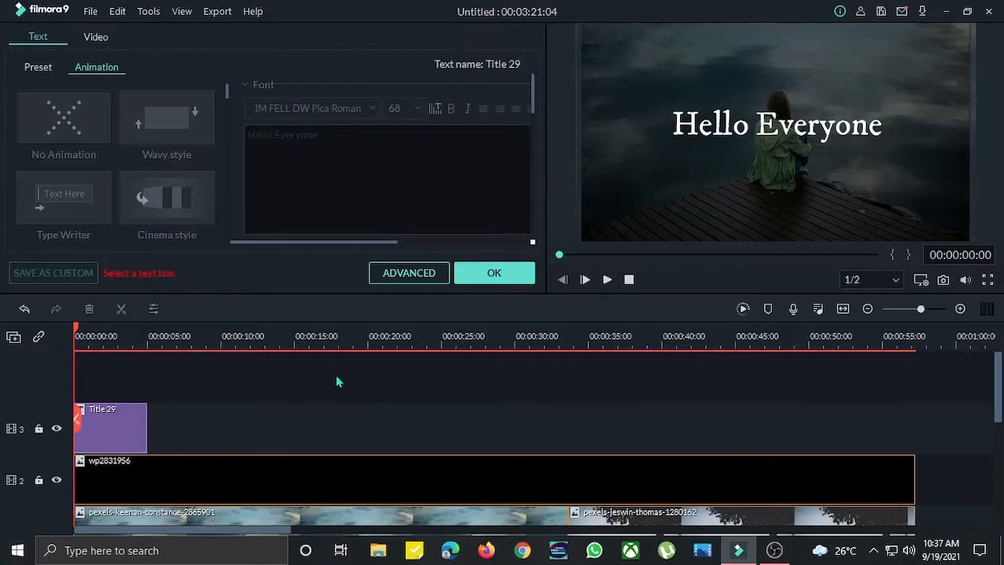
click(126, 431)
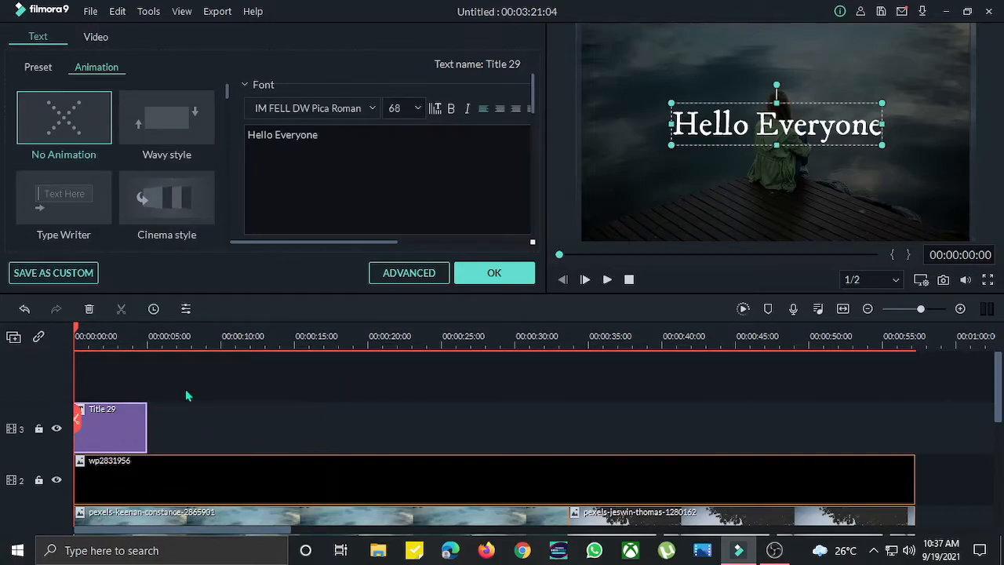
- Lengthen the title clip so it runs to about 10 seconds
drag(148, 422, 217, 421)
click(111, 378)
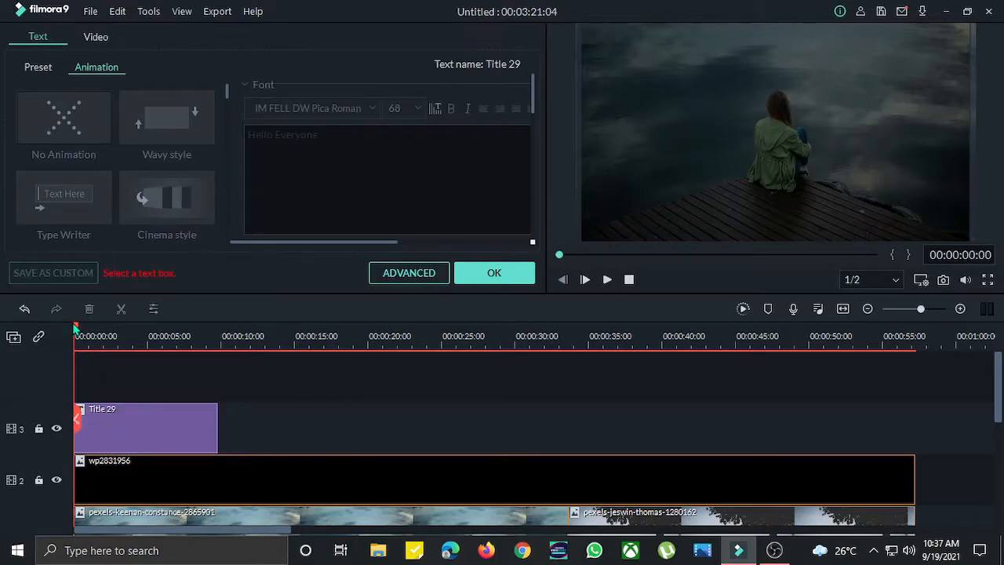
- Move the title clip to start at about 5.6 seconds and confirm the title editor
drag(108, 422, 213, 434)
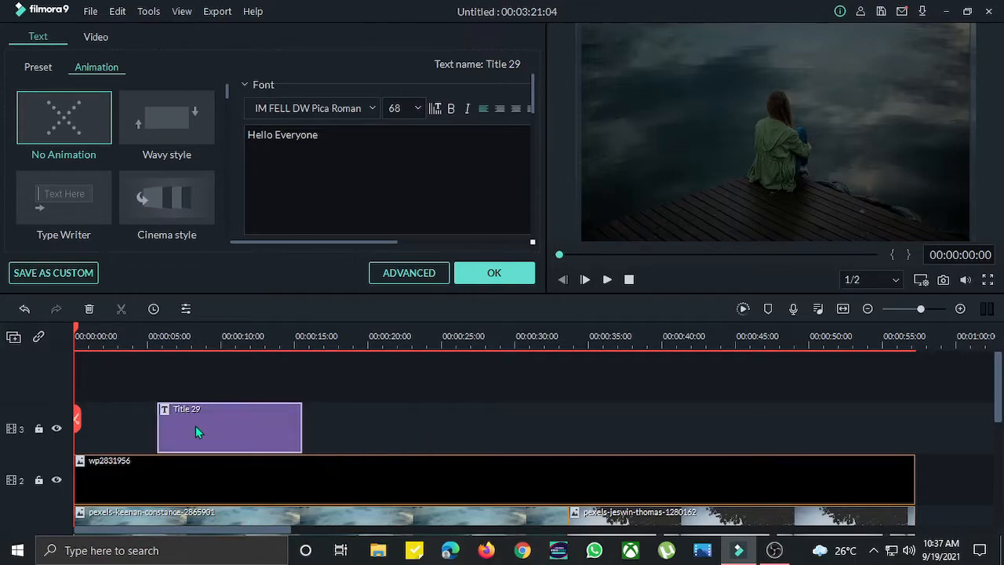
click(436, 422)
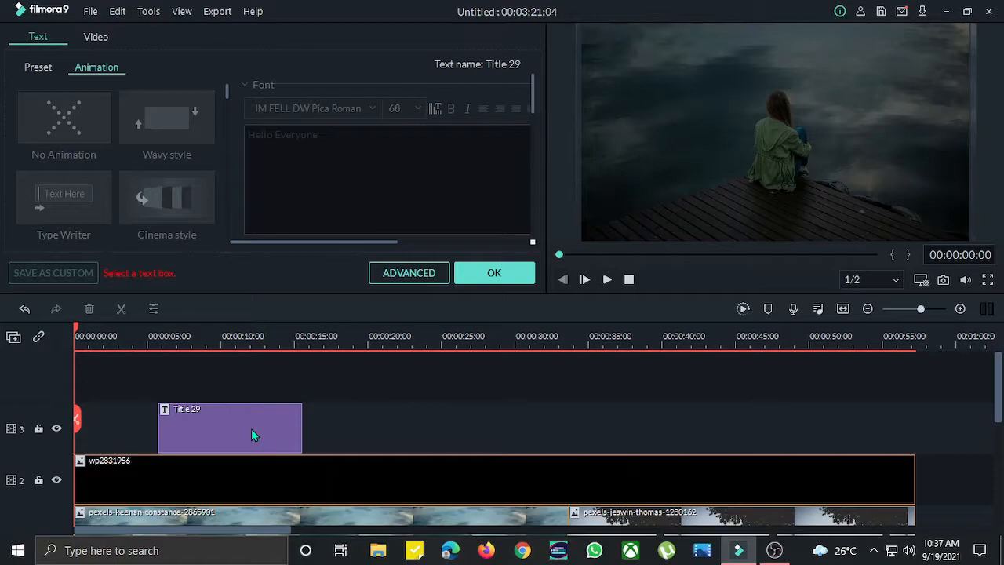
drag(251, 435, 231, 429)
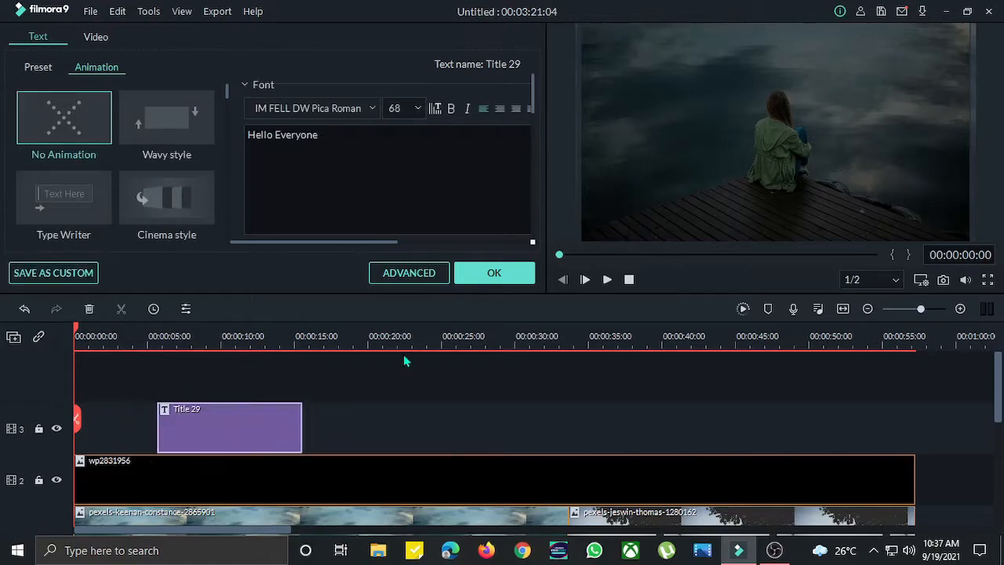
click(502, 275)
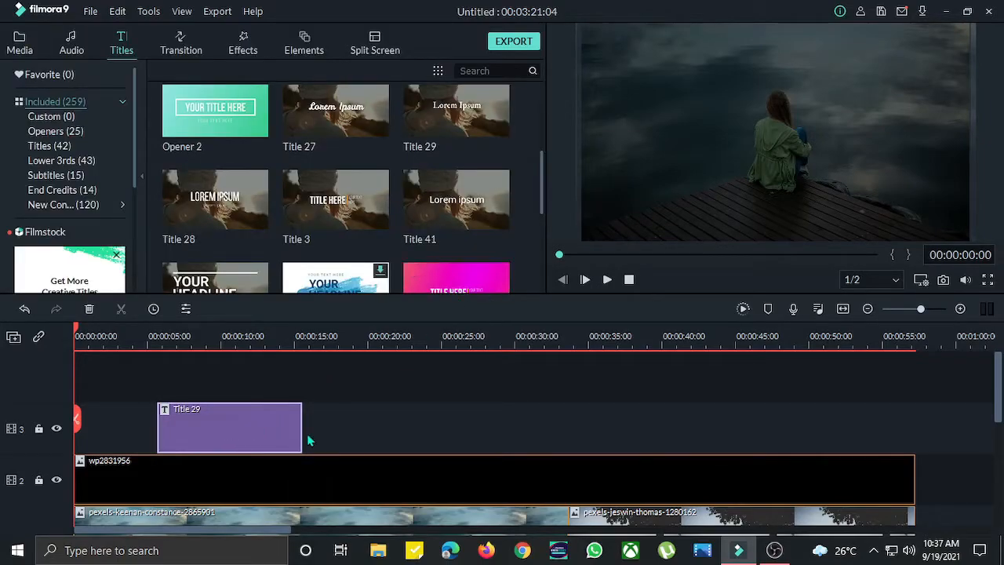
- Play back the title section in the preview and return the playhead to the timeline start
mouse_move(560, 255)
mouse_down()
mouse_move(580, 259)
mouse_move(564, 258)
mouse_up()
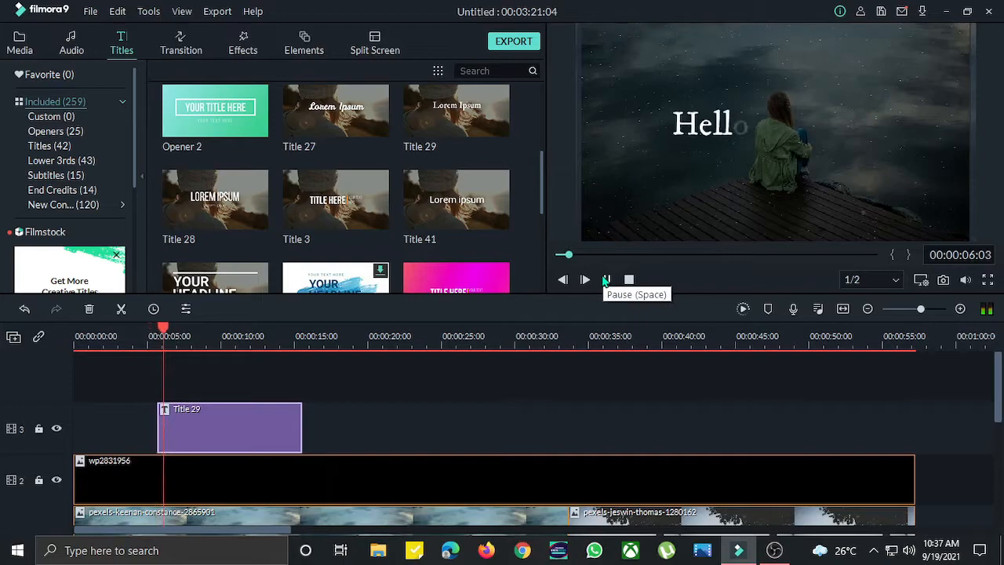
click(606, 280)
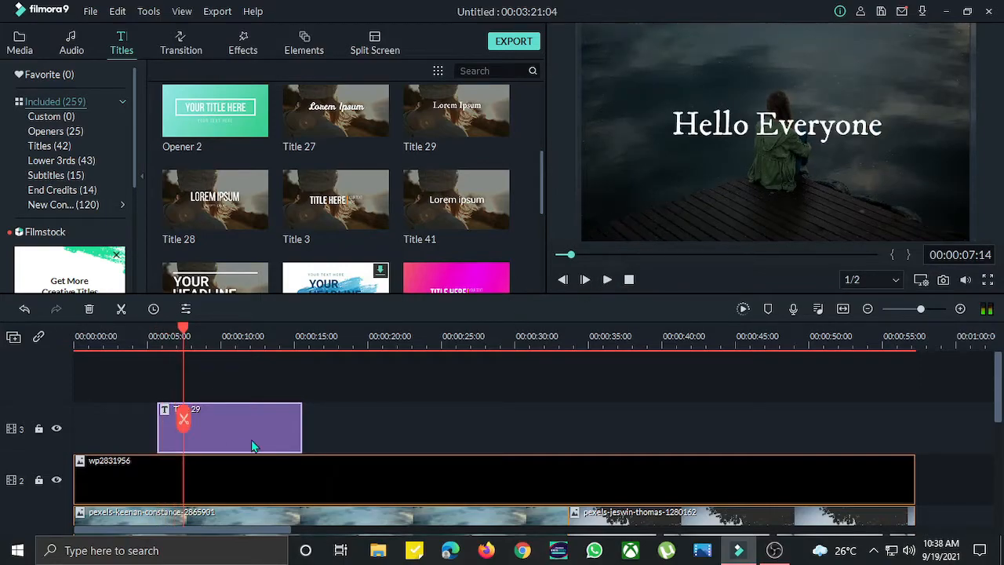
click(190, 341)
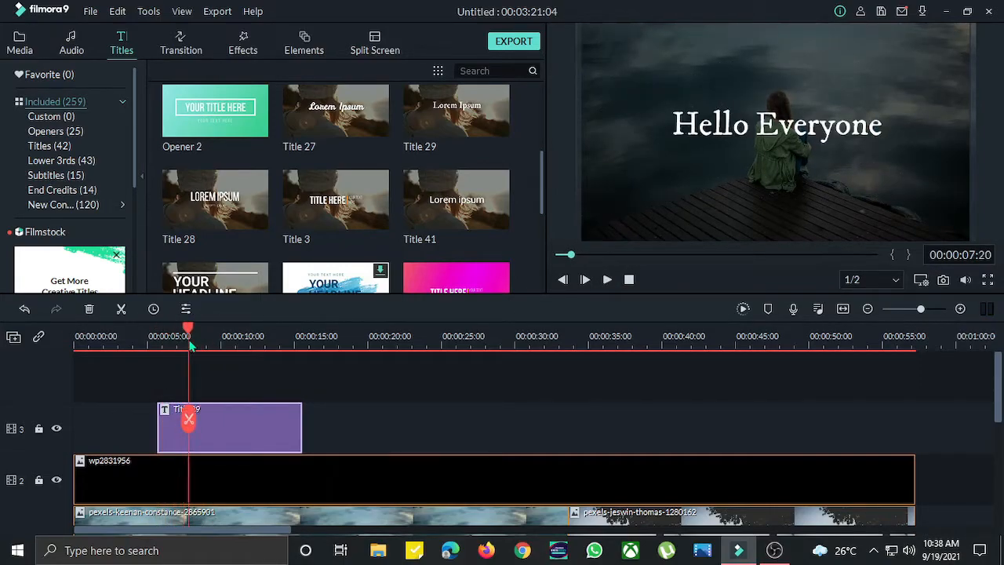
scroll(232, 433, down, 1)
scroll(232, 434, up, 1)
drag(186, 335, 47, 336)
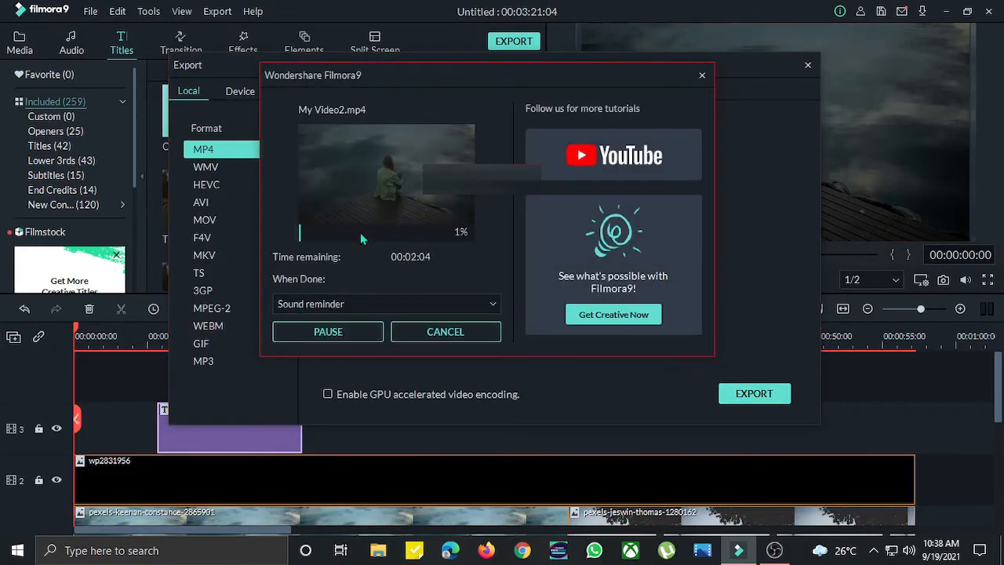
- Abort the running My Video2.mp4 export and close the Export dialog
click(460, 331)
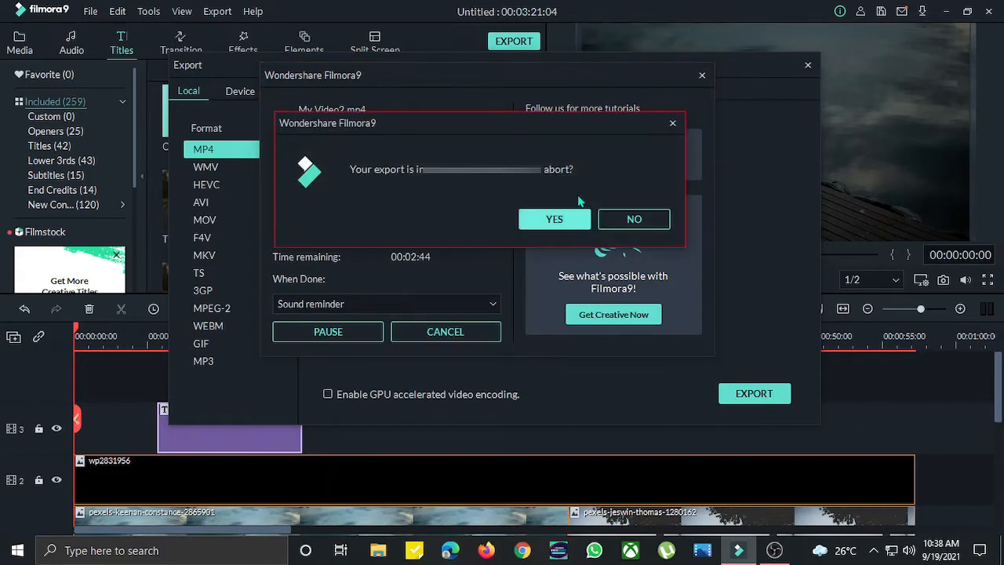
click(565, 218)
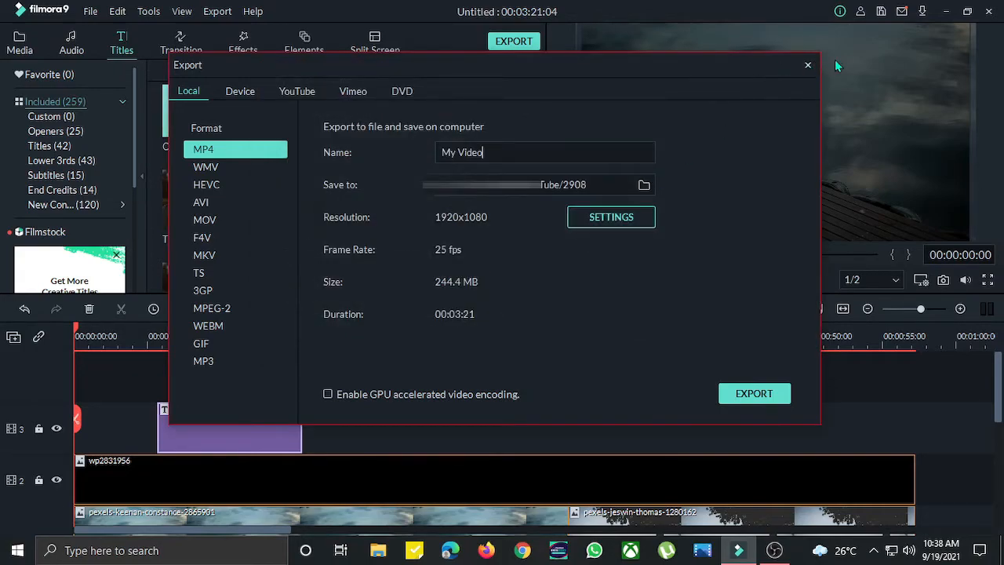
click(808, 66)
click(947, 12)
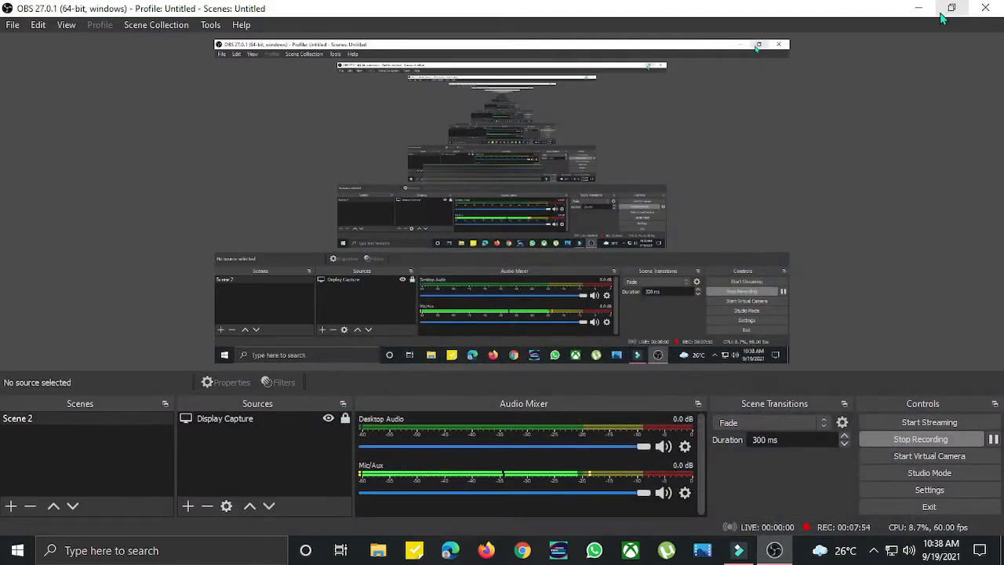